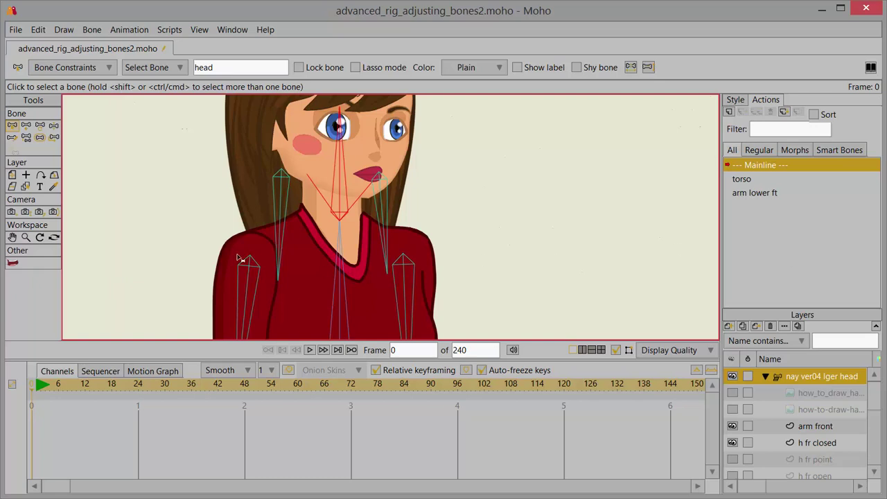
# Test the head bone's tilt with Manipulate Bones to check how the neck meets the shirt collar
pyautogui.click(54, 126)
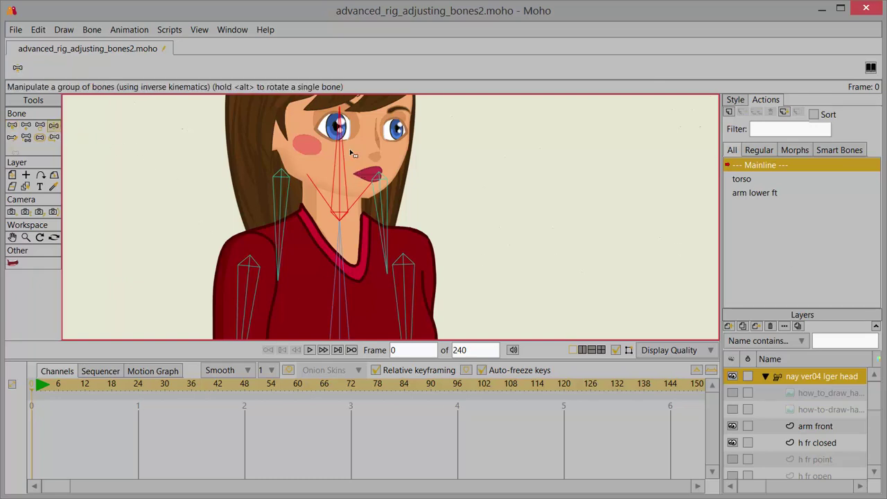
pyautogui.moveTo(340, 146); pyautogui.dragTo(311, 217)
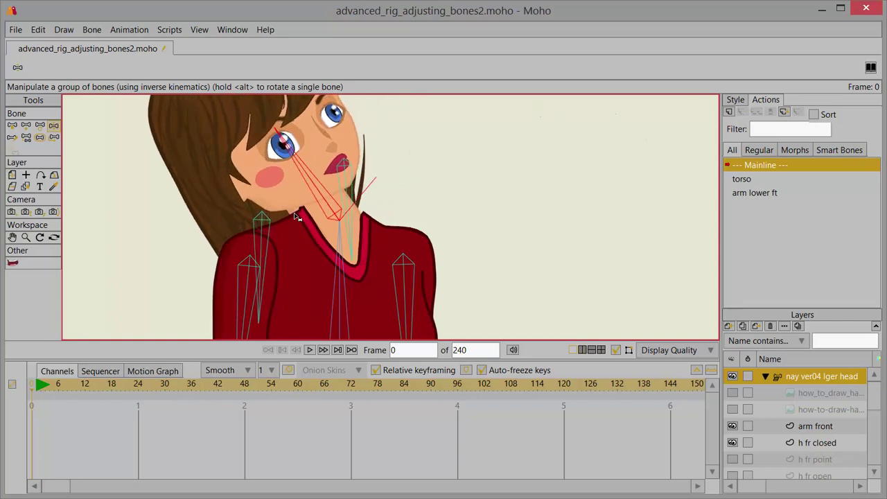
pyautogui.click(12, 127)
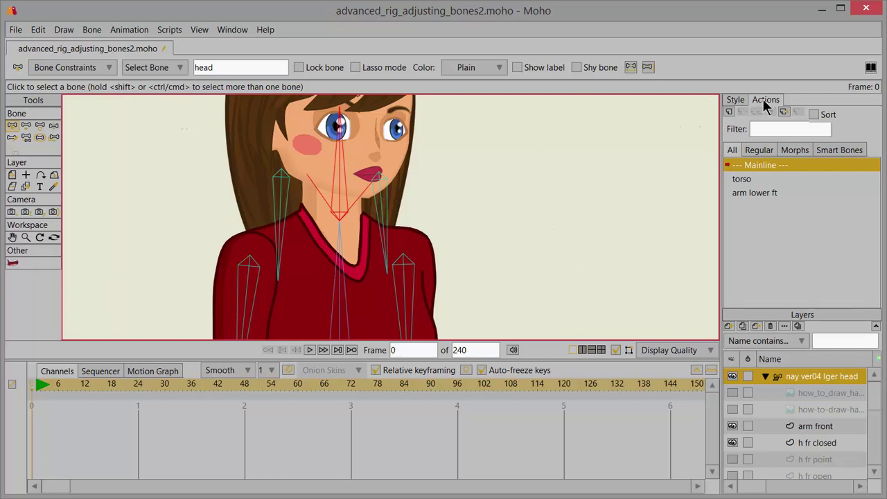
# Create an action named head for the head bone and rotate the bone to 35° at frame 1
pyautogui.click(729, 115)
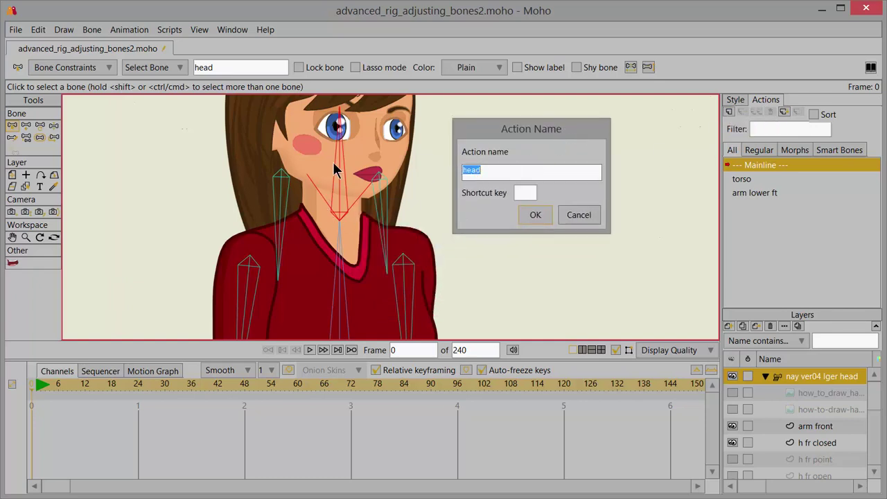
pyautogui.click(536, 215)
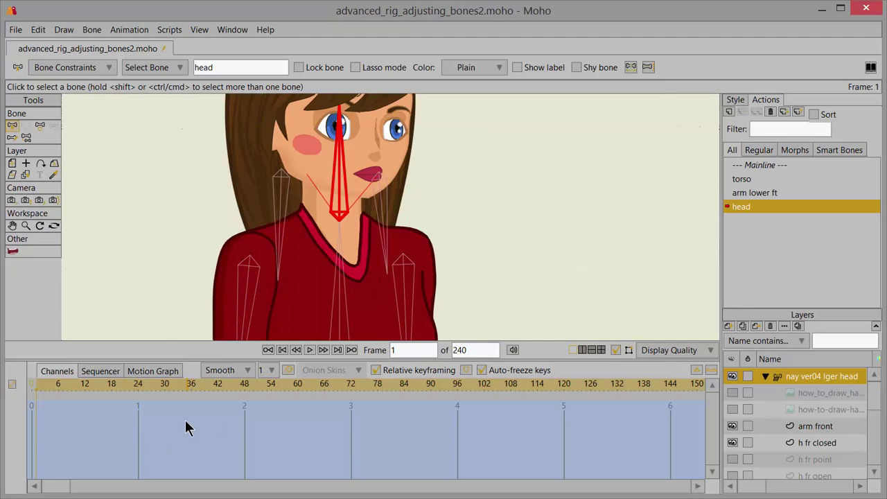
pyautogui.click(40, 127)
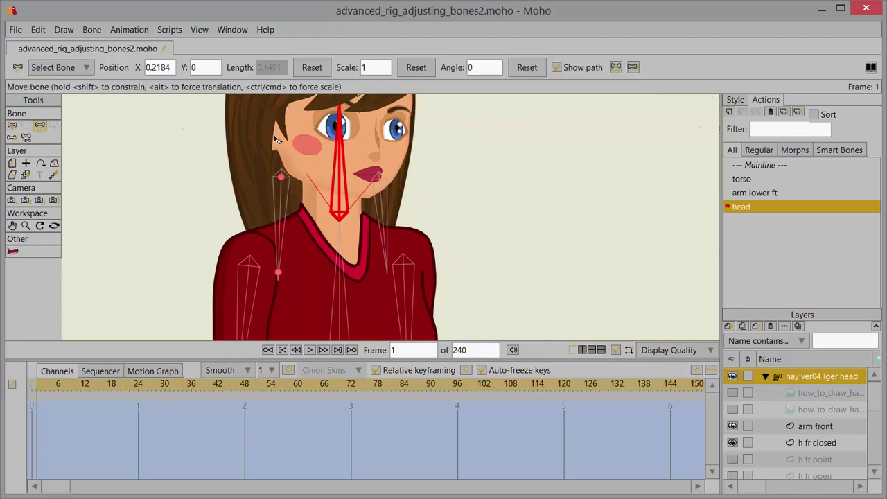
pyautogui.moveTo(340, 161); pyautogui.dragTo(288, 188)
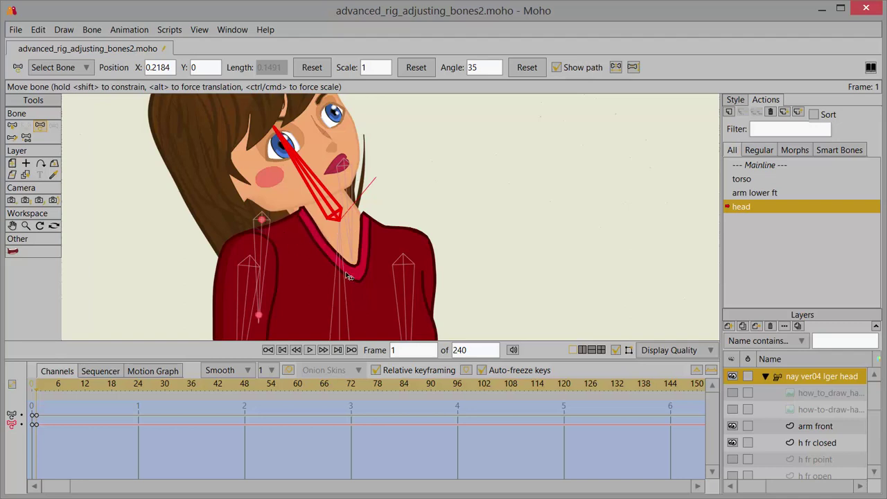
# On the torso layer, move the collar points on both sides of the neckline to fit the tilted neck
pyautogui.scroll(-10, 874, 405)
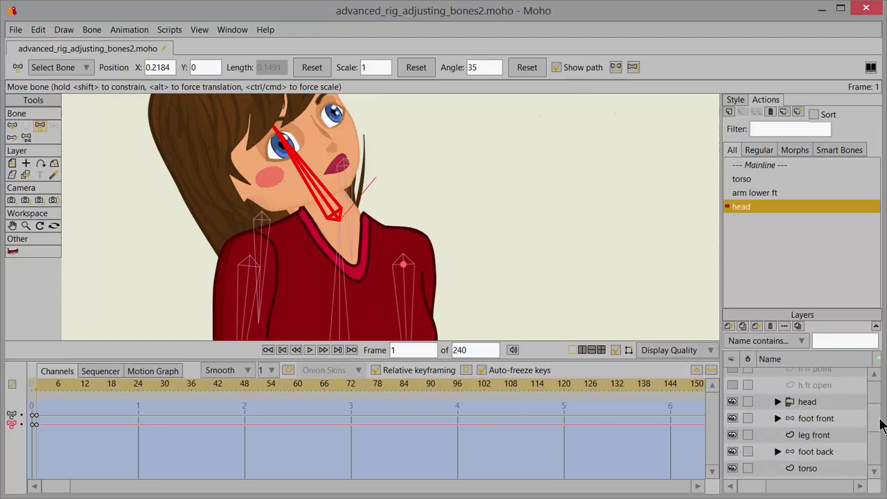
pyautogui.click(810, 412)
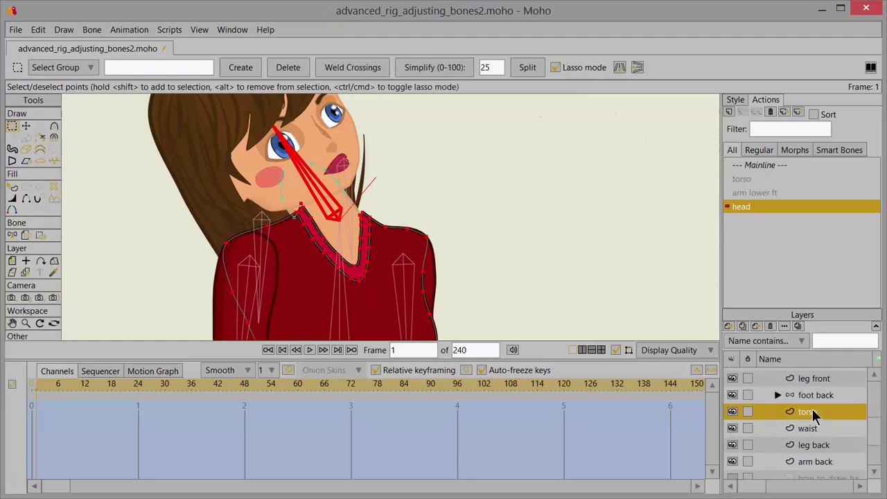
pyautogui.scroll(3, 352, 236)
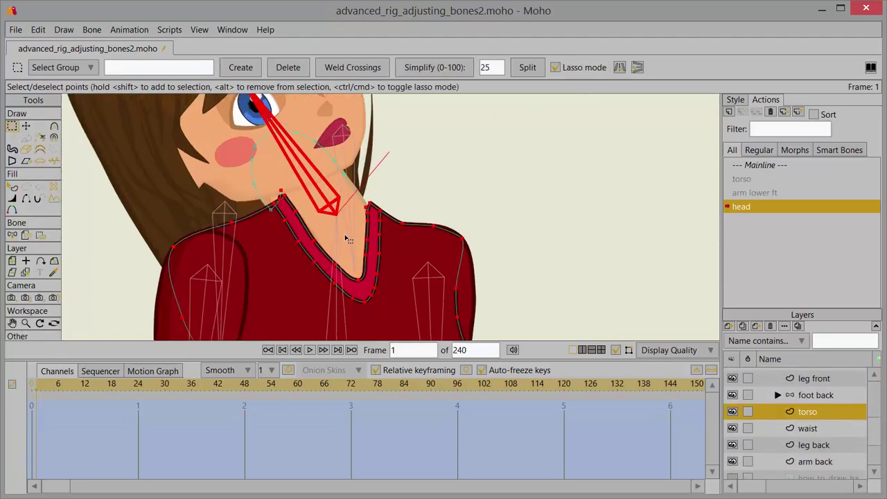
pyautogui.click(26, 126)
pyautogui.click(434, 121)
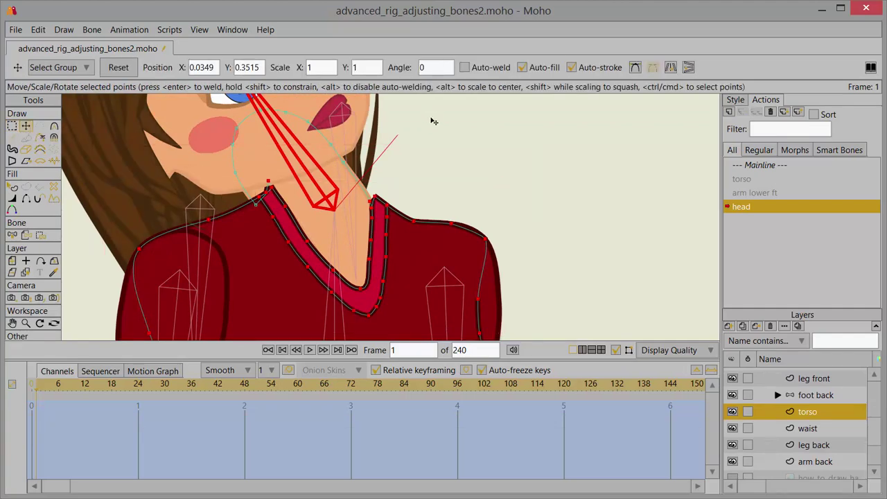
pyautogui.moveTo(261, 202); pyautogui.dragTo(257, 222)
pyautogui.moveTo(270, 188); pyautogui.dragTo(236, 210)
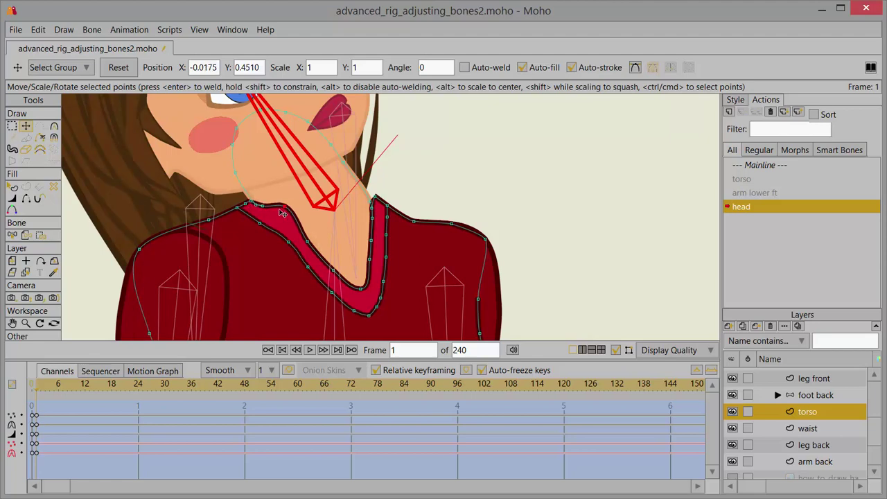
pyautogui.moveTo(251, 206); pyautogui.dragTo(318, 251)
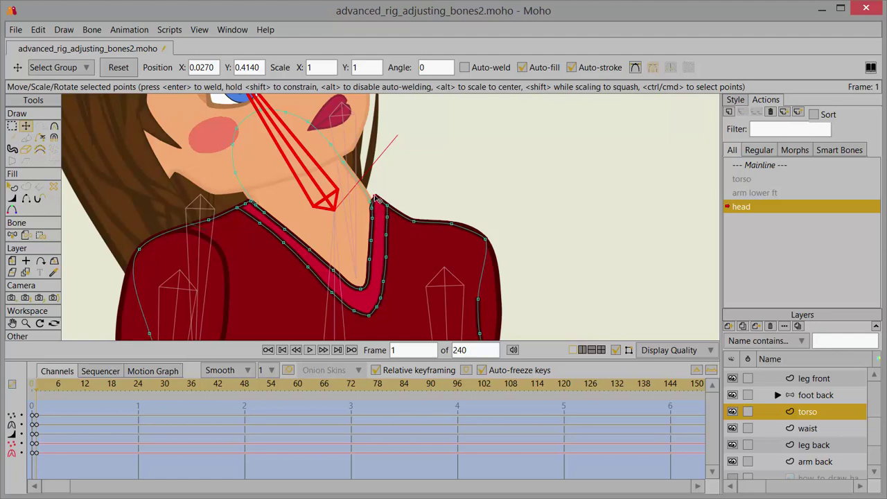
pyautogui.moveTo(379, 202)
pyautogui.mouseDown()
pyautogui.moveTo(388, 201)
pyautogui.moveTo(372, 200)
pyautogui.mouseUp()
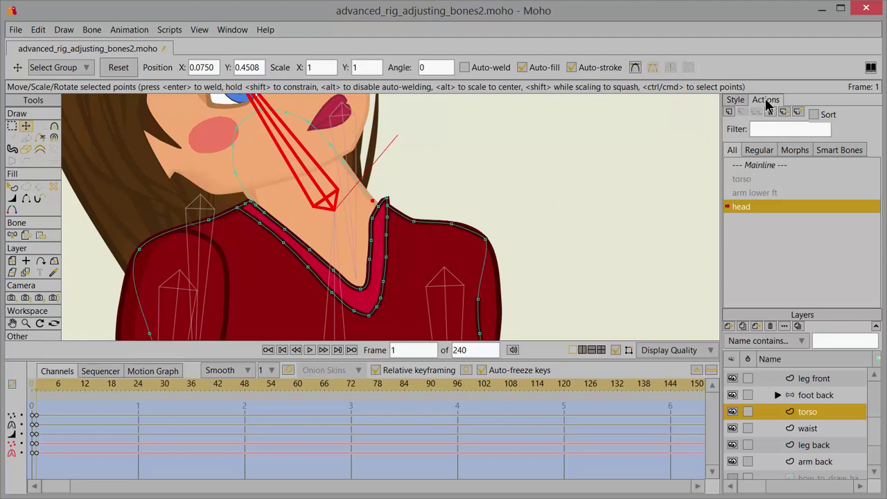
# Return to the Mainline, select the nay ver04 lger head bone layer and go to frame 0
pyautogui.doubleClick(766, 166)
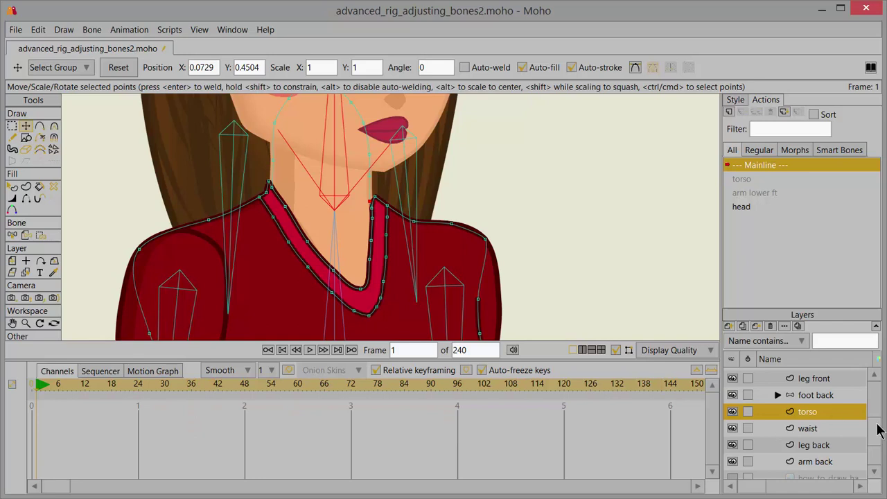
pyautogui.moveTo(877, 426); pyautogui.dragTo(877, 394)
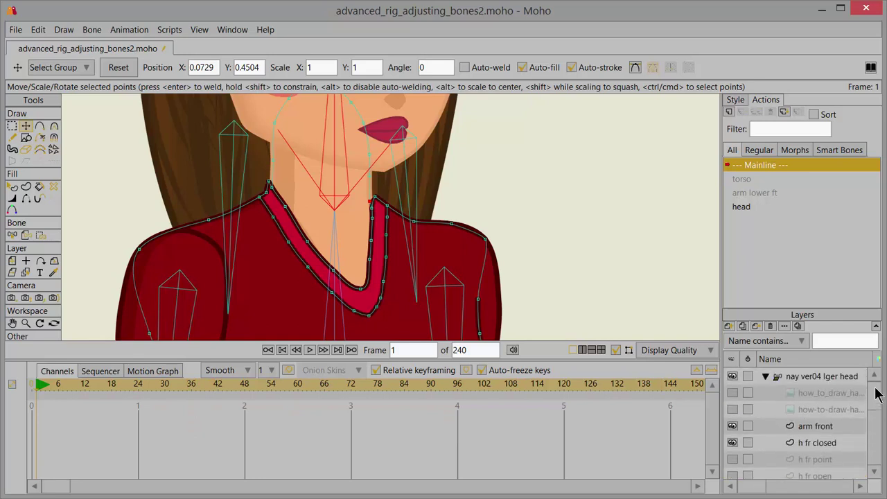
pyautogui.click(813, 378)
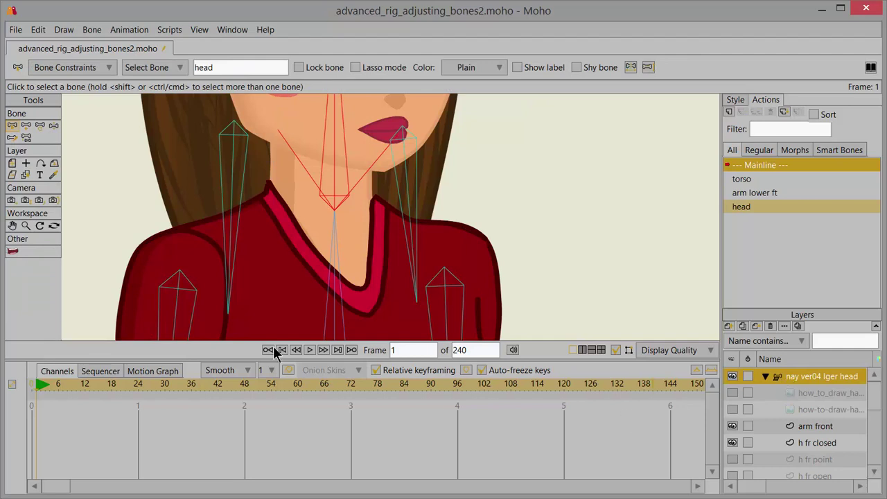
pyautogui.click(29, 388)
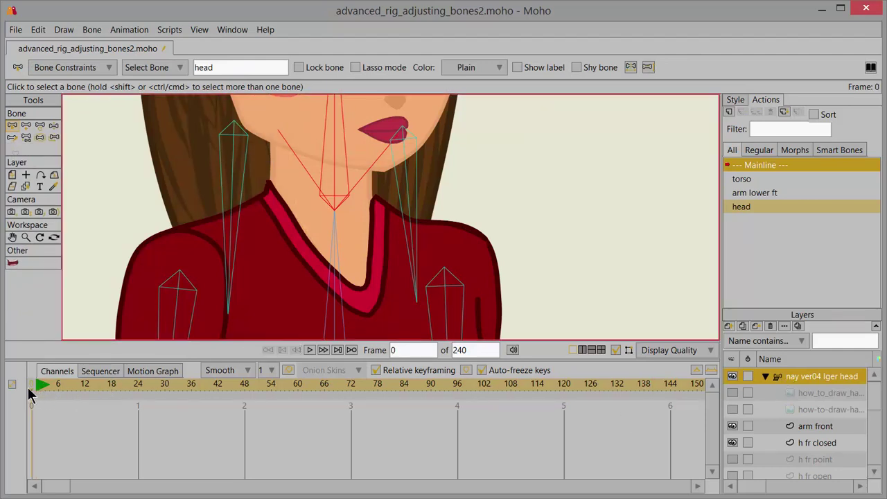
# Test the head action by tilting the head bone with Manipulate Bones and checking the collar's shape
pyautogui.click(54, 127)
pyautogui.moveTo(339, 132); pyautogui.dragTo(281, 178)
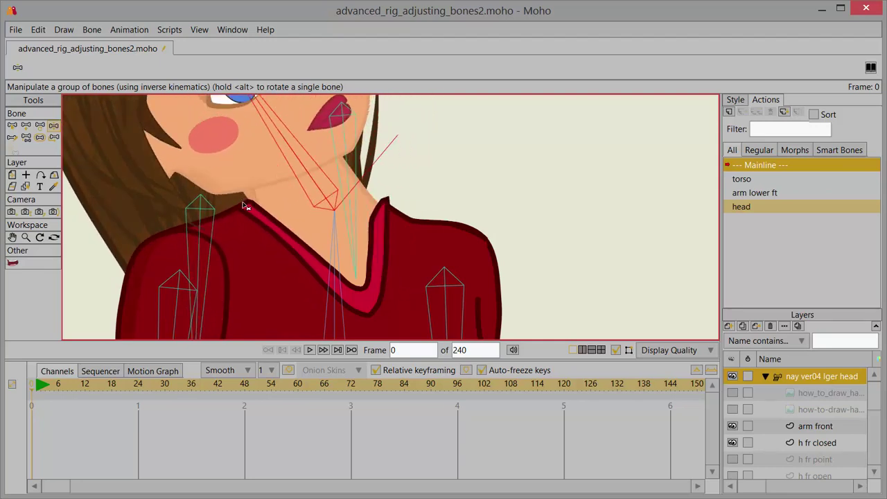
pyautogui.moveTo(302, 163); pyautogui.dragTo(329, 144)
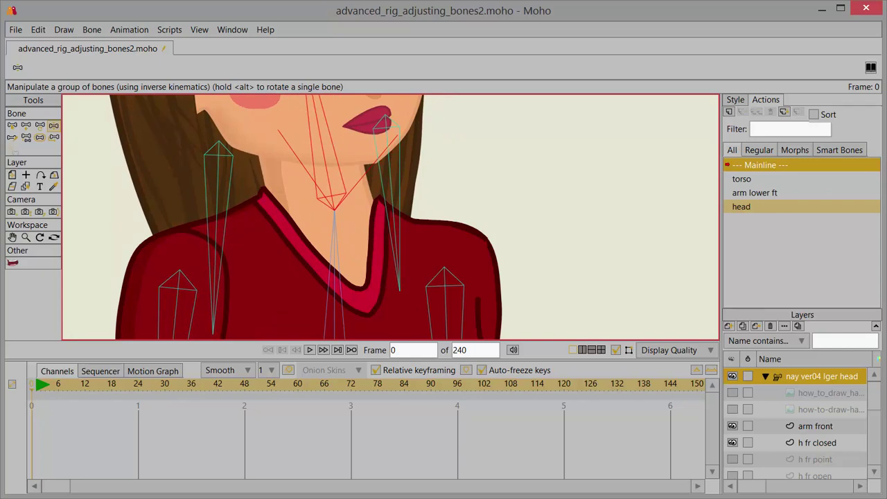
pyautogui.click(11, 126)
# Hide the arm front and h fr closed layers to uncover the character's hip area
pyautogui.click(26, 237)
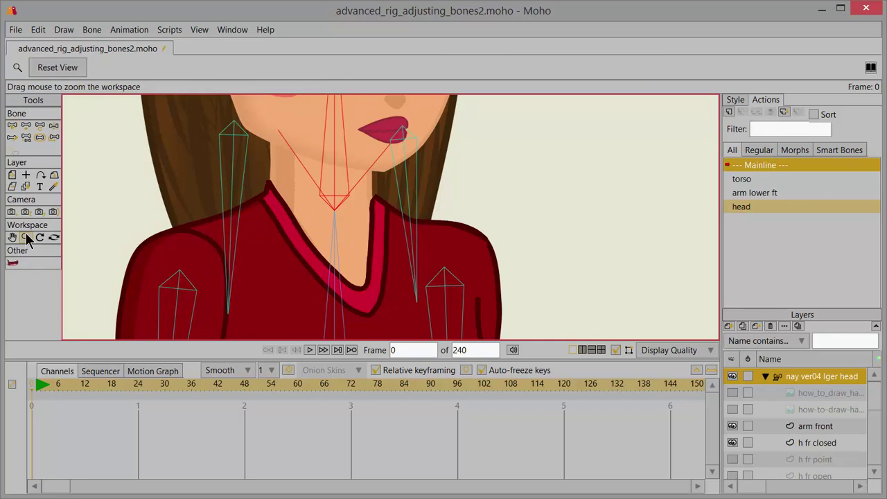
pyautogui.click(57, 67)
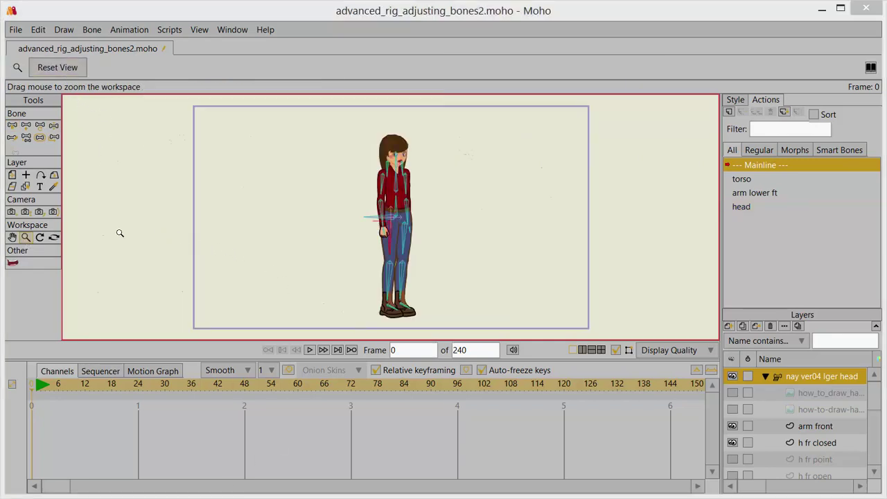
pyautogui.moveTo(369, 240); pyautogui.dragTo(436, 250)
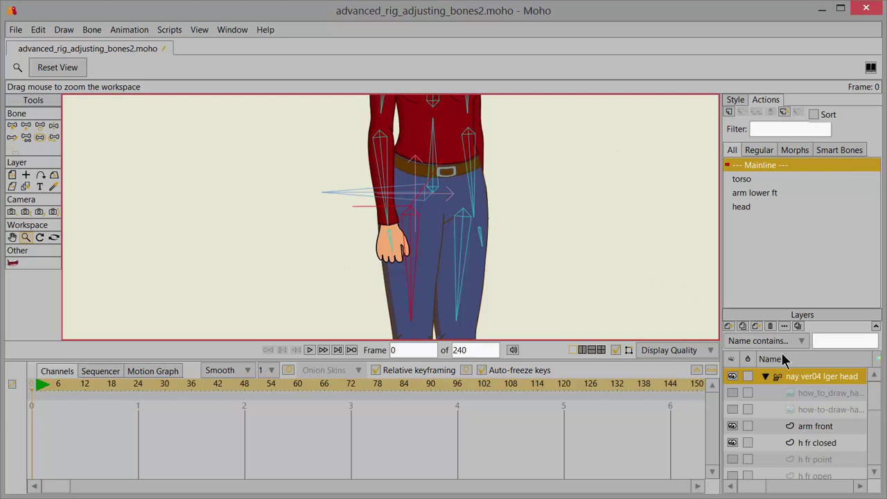
pyautogui.click(733, 427)
pyautogui.click(732, 442)
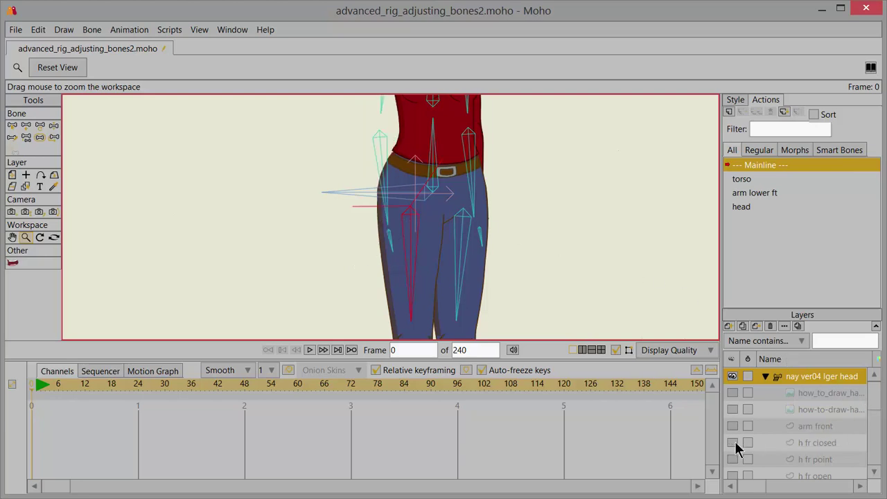
# Test the front upper leg bone's swing with Manipulate Bones to check how the hip deforms
pyautogui.click(54, 127)
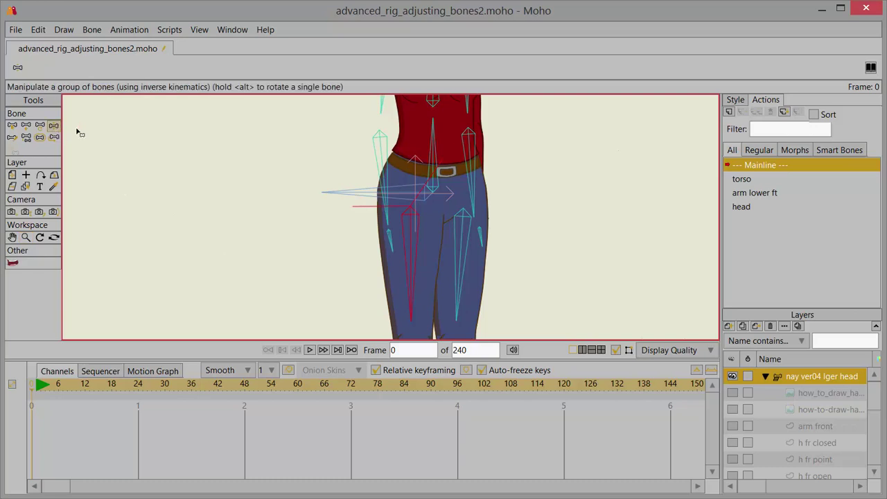
pyautogui.moveTo(411, 262); pyautogui.dragTo(439, 211)
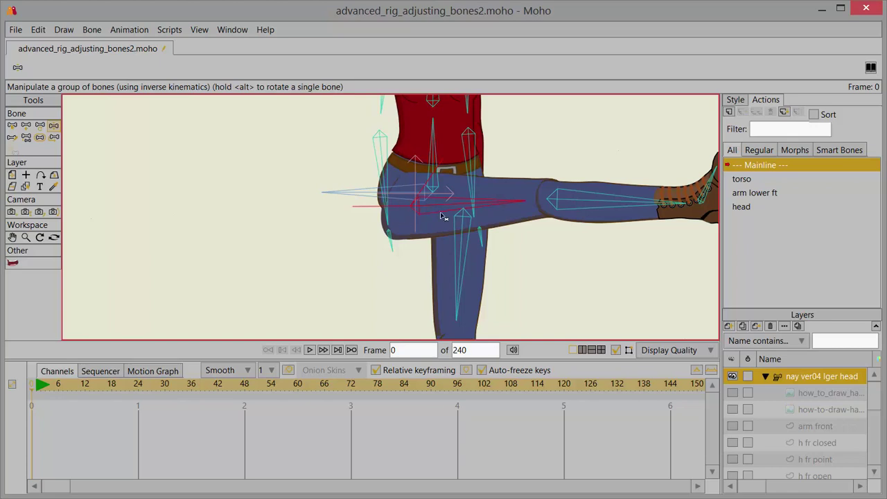
pyautogui.moveTo(446, 213); pyautogui.dragTo(411, 242)
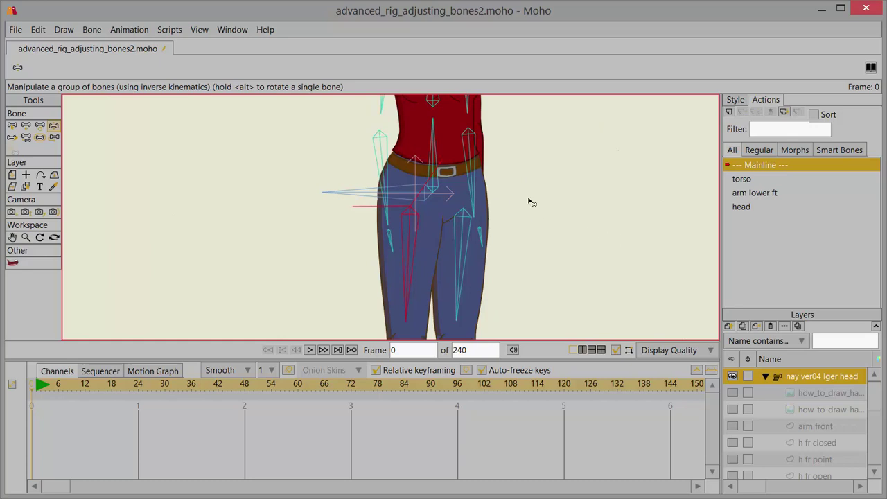
pyautogui.click(13, 126)
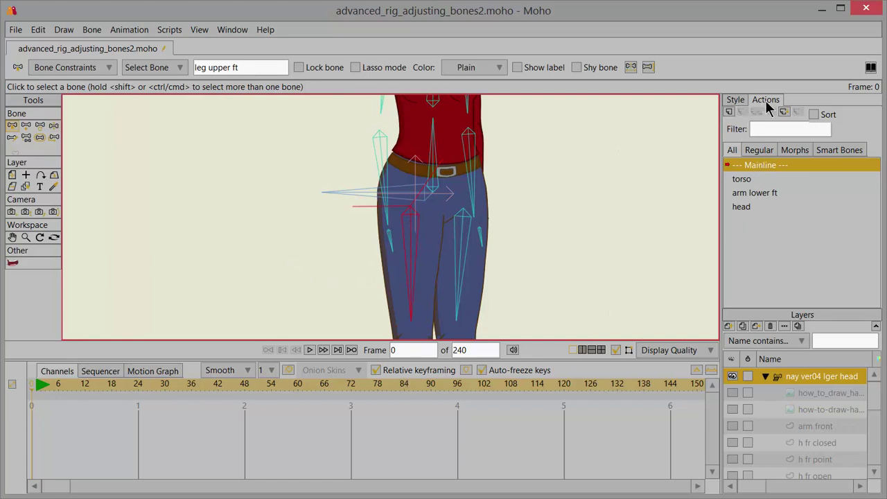
# Create an action named leg upper ft and rotate that bone to about 136° at frame 24
pyautogui.click(729, 111)
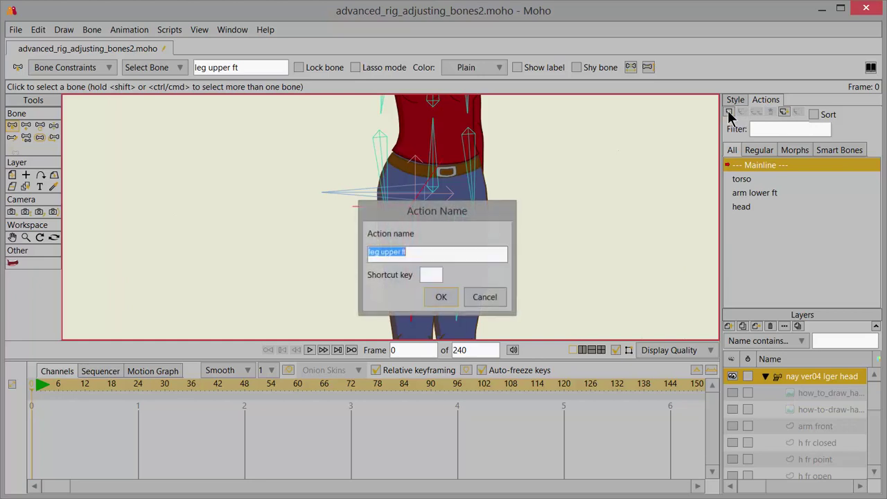
pyautogui.click(438, 297)
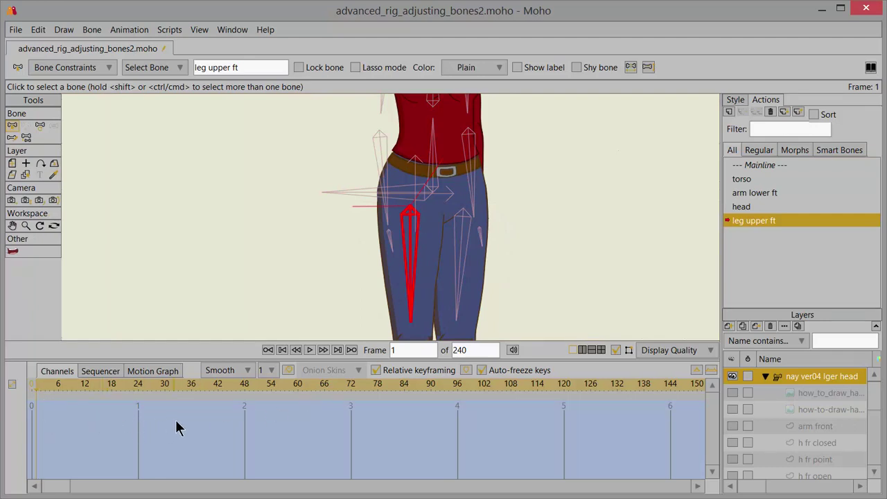
pyautogui.click(40, 127)
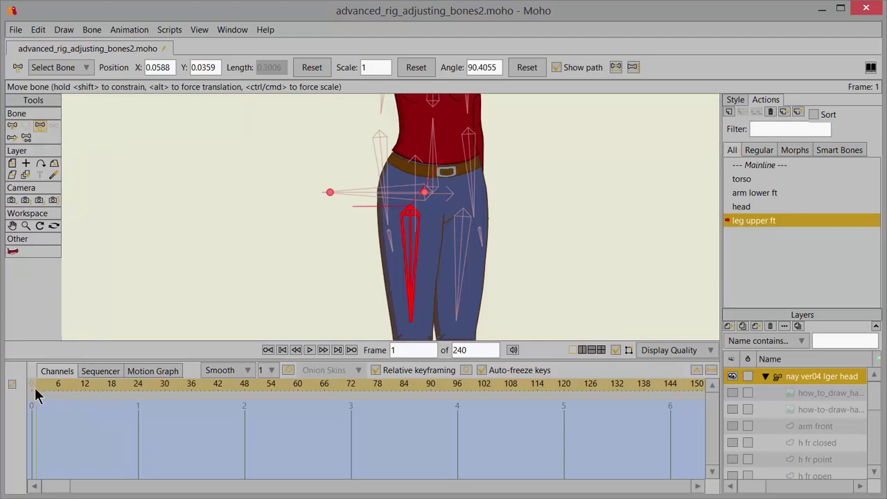
pyautogui.moveTo(36, 392); pyautogui.dragTo(138, 395)
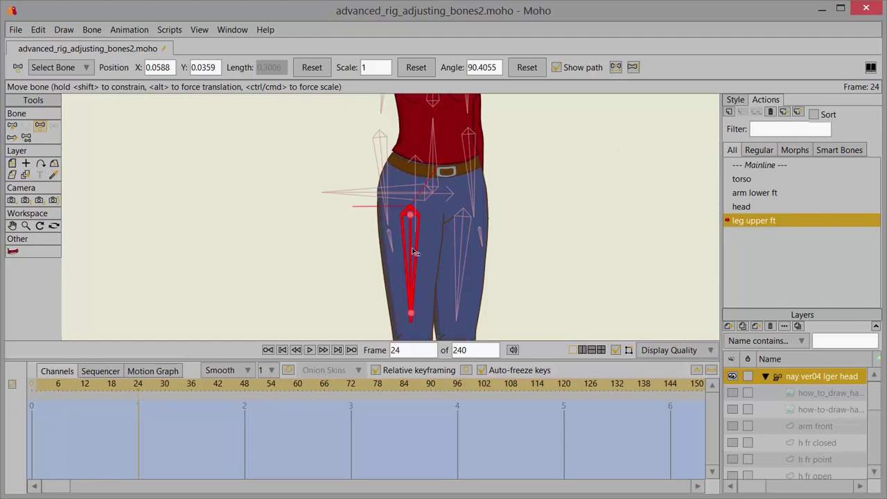
pyautogui.moveTo(414, 252); pyautogui.dragTo(447, 241)
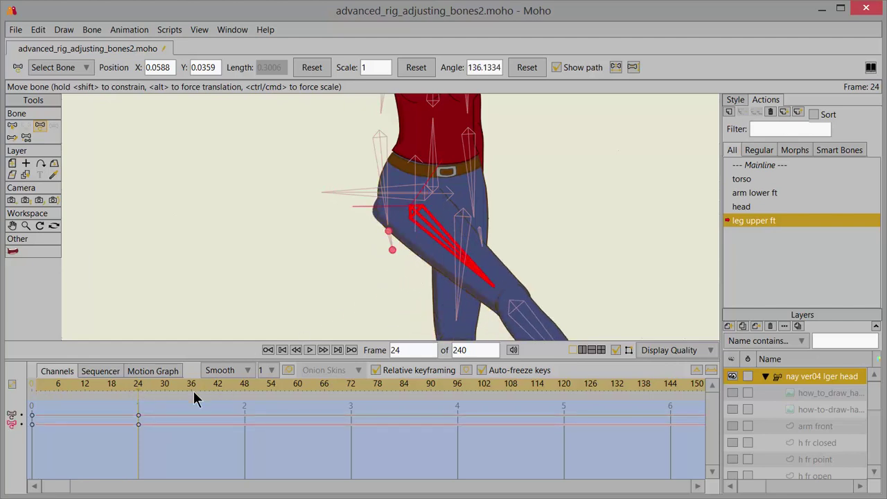
# Rotate the front upper leg bone to about 158° at frame 48 and about 182° at frame 72
pyautogui.moveTo(139, 390); pyautogui.dragTo(244, 386)
pyautogui.moveTo(450, 252); pyautogui.dragTo(469, 229)
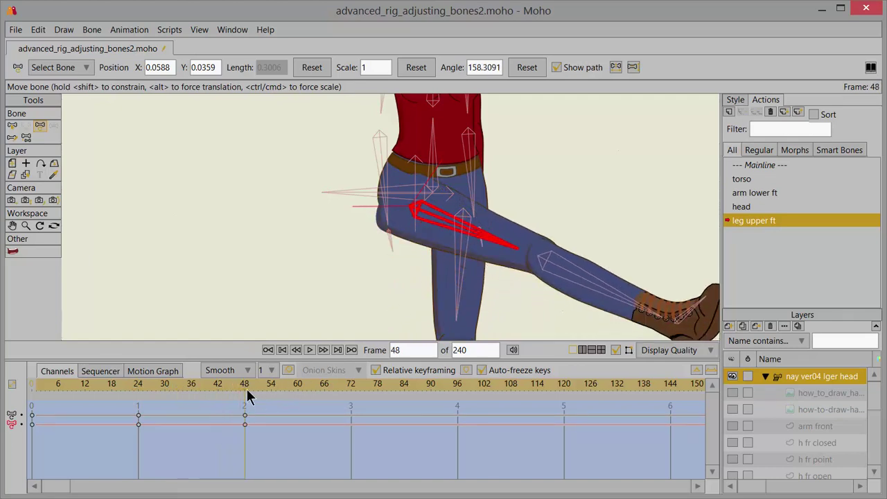
pyautogui.moveTo(273, 388); pyautogui.dragTo(351, 388)
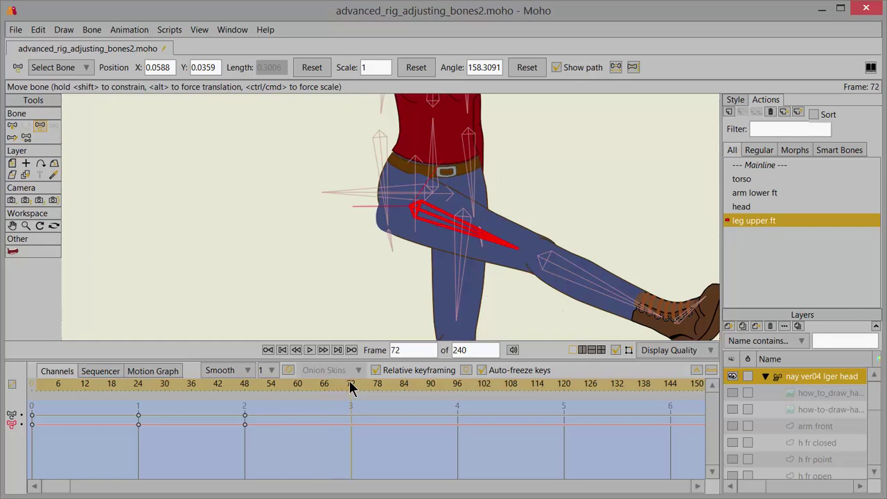
pyautogui.moveTo(463, 236); pyautogui.dragTo(471, 204)
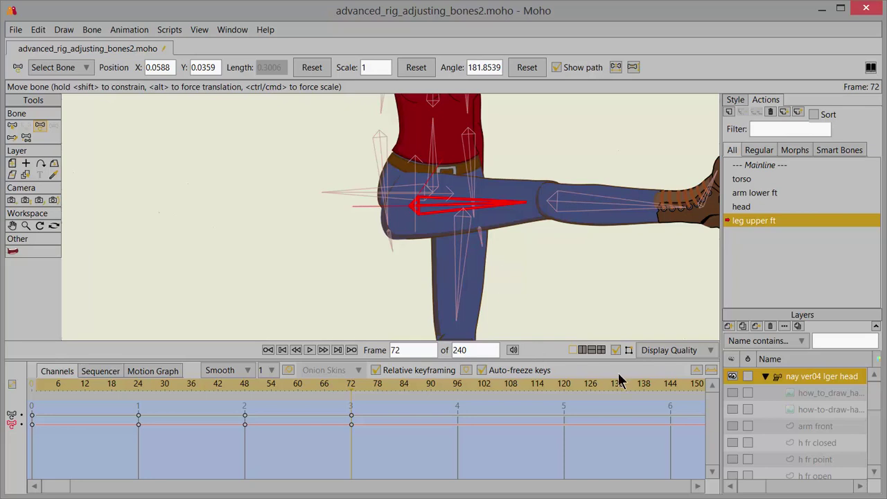
# Move the leg front layer's rear and lower hip points at frame 72 to form a smooth, rounded hip contour
pyautogui.moveTo(877, 397); pyautogui.dragTo(876, 430)
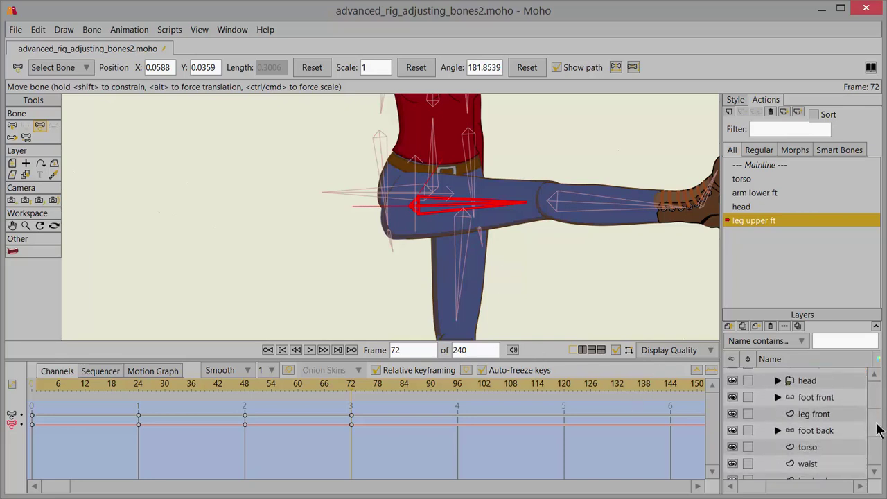
pyautogui.click(824, 415)
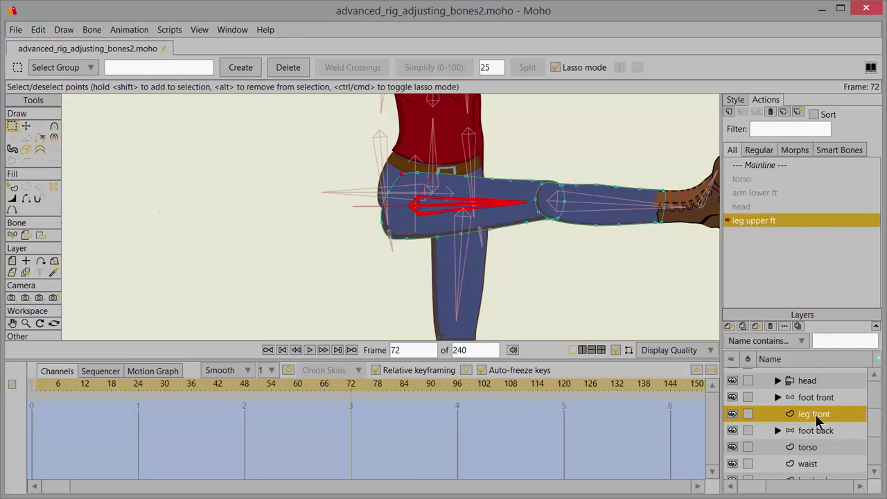
pyautogui.scroll(3, 437, 291)
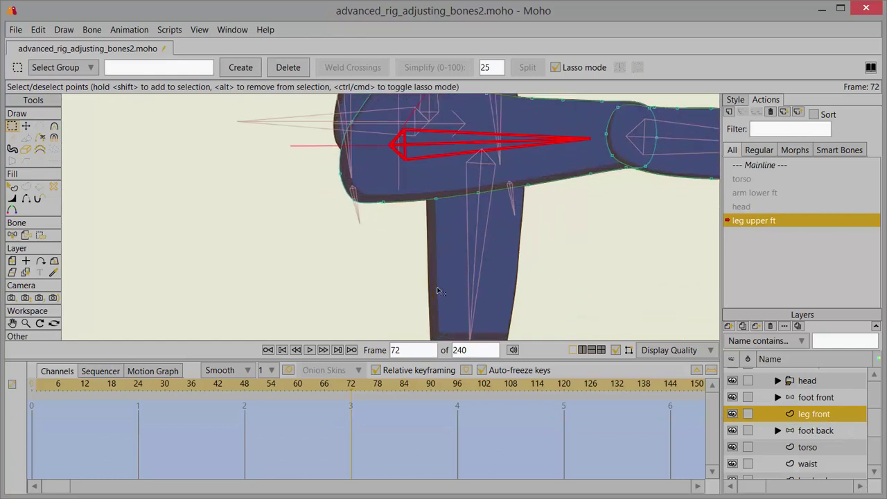
pyautogui.moveTo(435, 215); pyautogui.dragTo(400, 267)
pyautogui.click(26, 126)
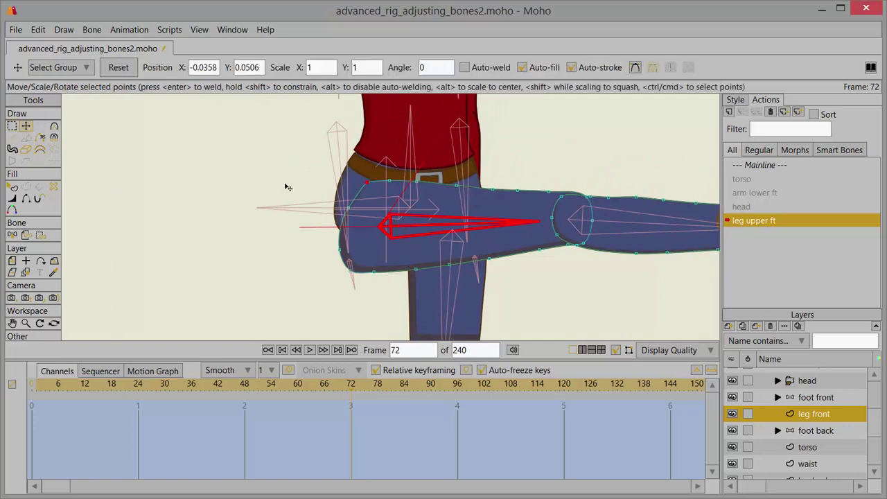
pyautogui.moveTo(349, 209); pyautogui.dragTo(341, 197)
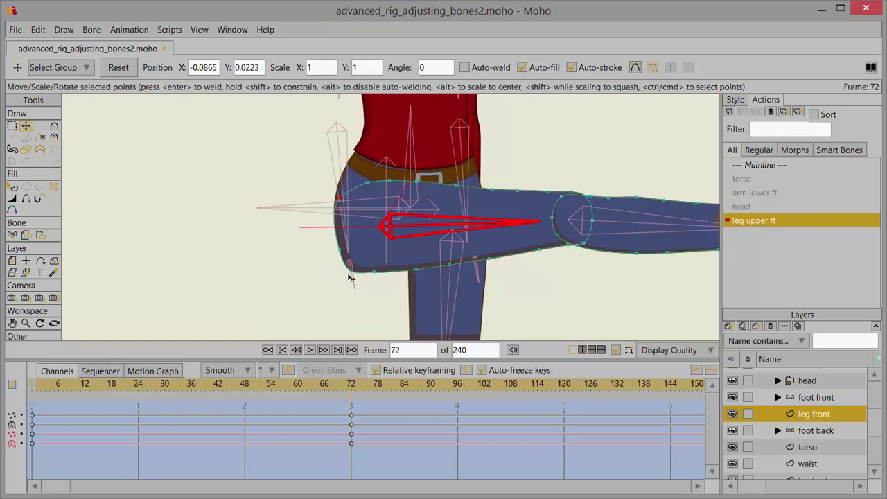
pyautogui.moveTo(350, 272); pyautogui.dragTo(376, 271)
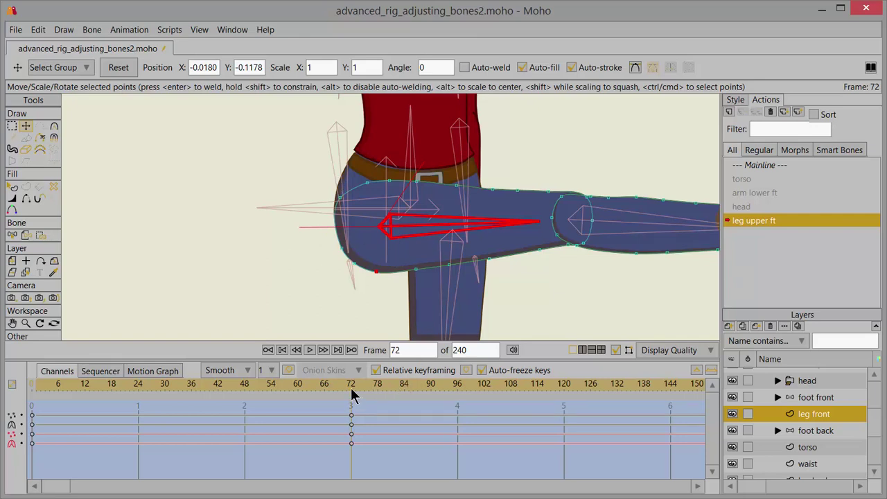
# Adjust the leg front layer's rear, lower and upper hip points at frame 48 to keep the hip contour rounded
pyautogui.moveTo(352, 395); pyautogui.dragTo(245, 410)
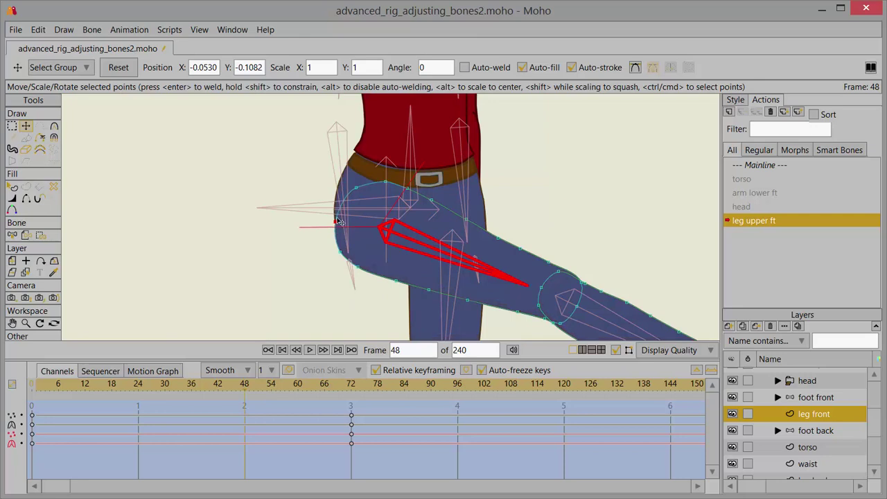
pyautogui.moveTo(357, 265)
pyautogui.mouseDown()
pyautogui.moveTo(342, 250)
pyautogui.moveTo(360, 266)
pyautogui.mouseUp()
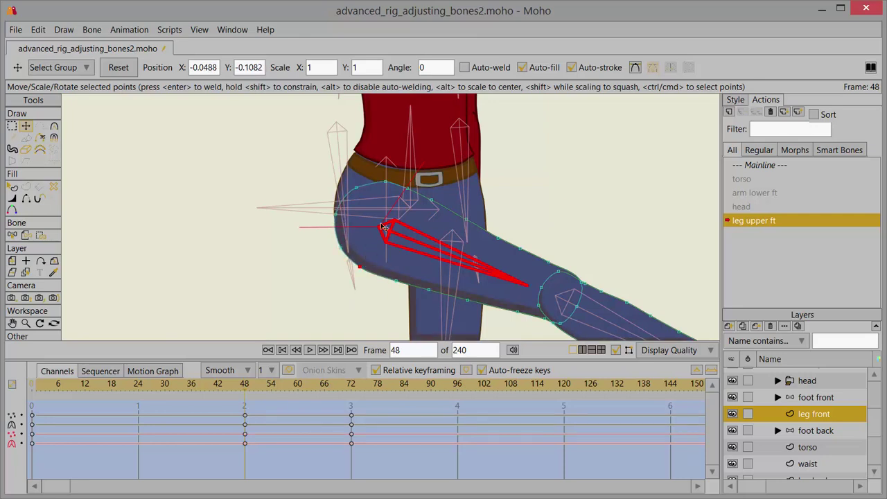
pyautogui.moveTo(387, 183); pyautogui.dragTo(385, 184)
# Reposition the leg front layer's rear hip and upper thigh points at frame 24 to smooth the hip contour
pyautogui.moveTo(246, 387); pyautogui.dragTo(138, 393)
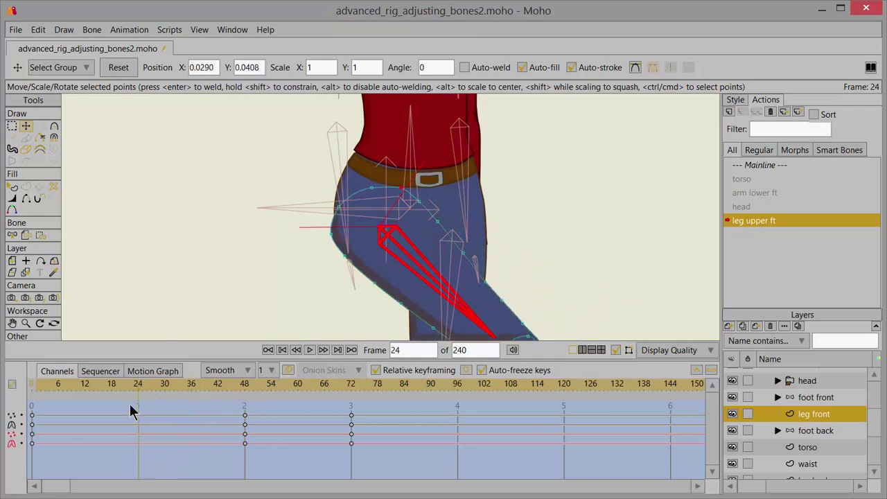
pyautogui.moveTo(340, 236); pyautogui.dragTo(342, 219)
pyautogui.click(344, 255)
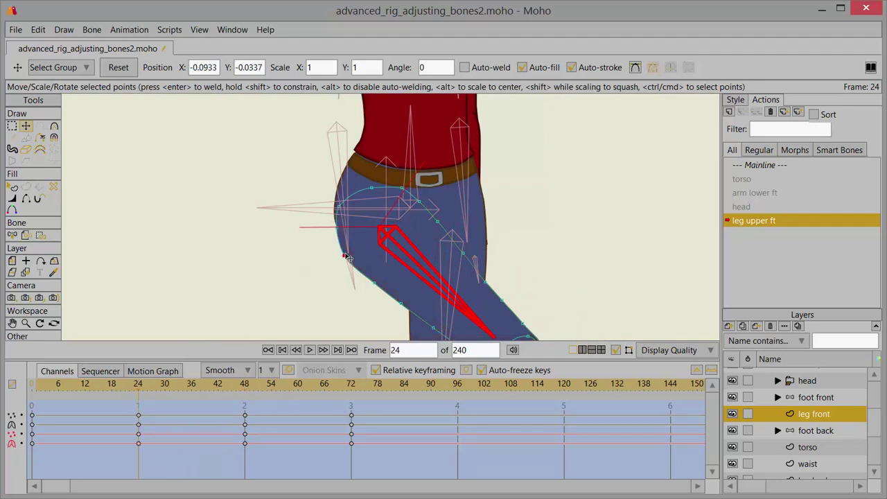
pyautogui.click(418, 203)
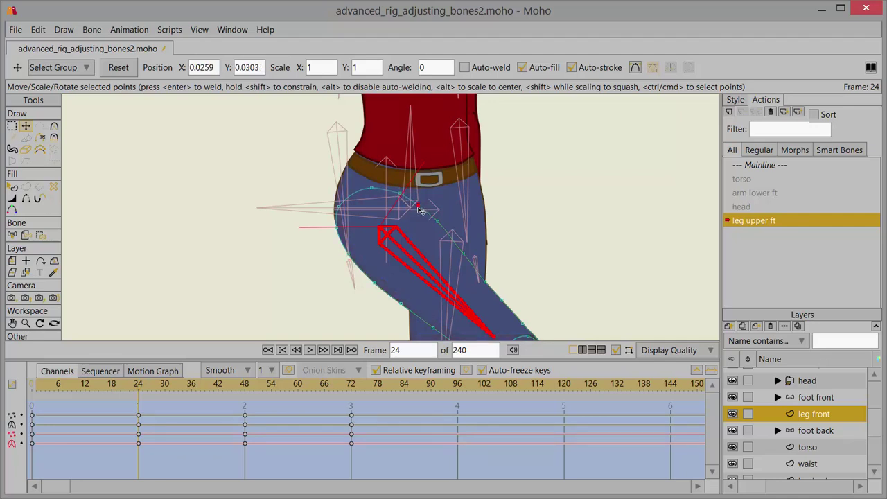
pyautogui.moveTo(418, 207); pyautogui.dragTo(418, 207)
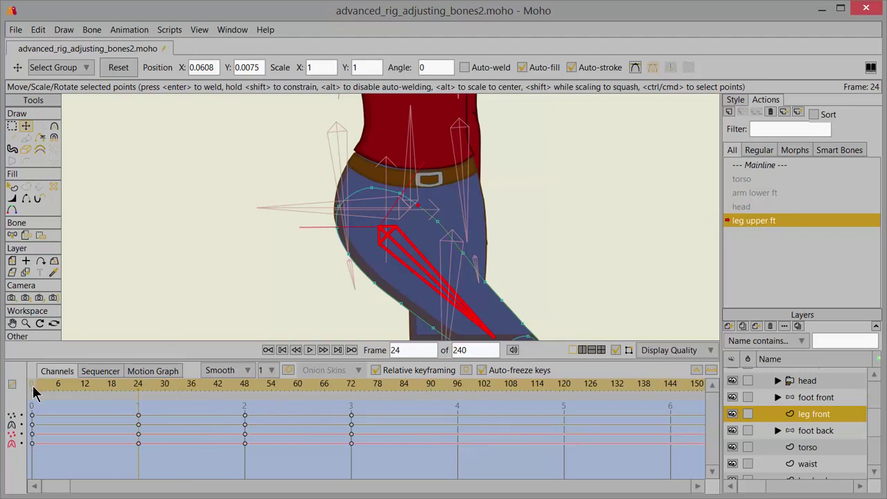
# Return to Mainline at frame 0 and test the front upper leg bone's forward swing on the character's bone layer with Manipulate Bones
pyautogui.moveTo(35, 391); pyautogui.dragTo(27, 426)
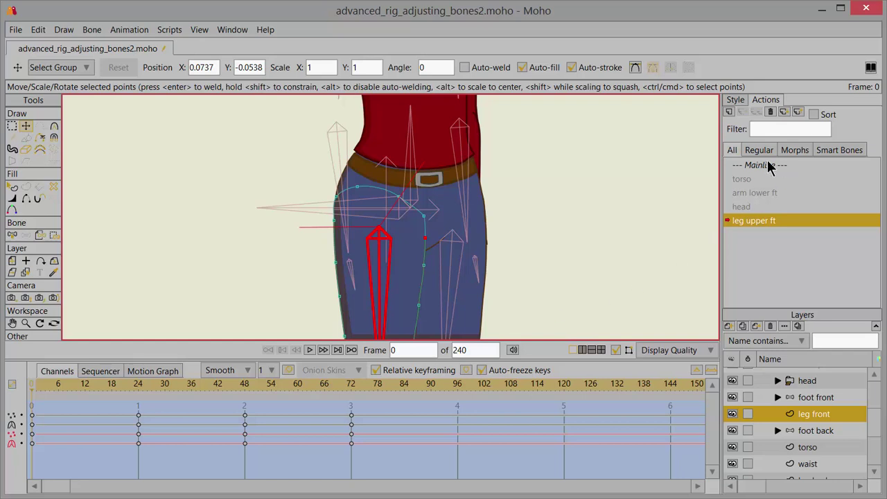
pyautogui.click(769, 166)
pyautogui.scroll(5, 871, 409)
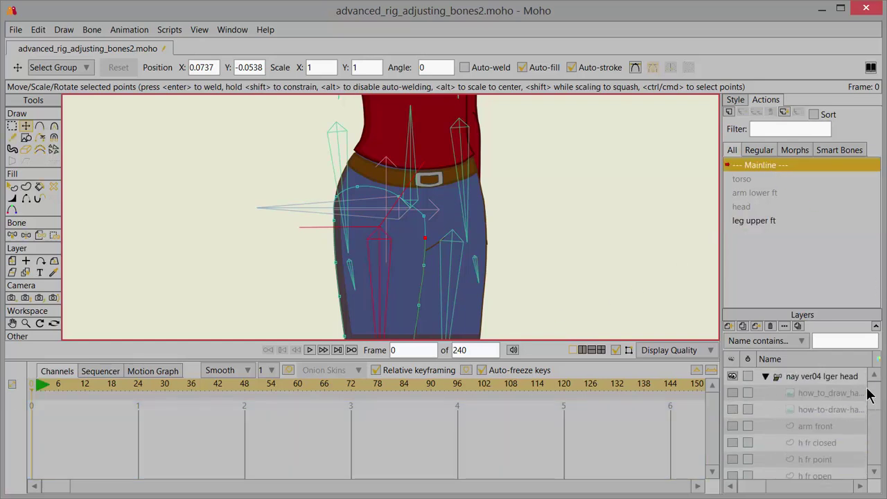
pyautogui.click(803, 378)
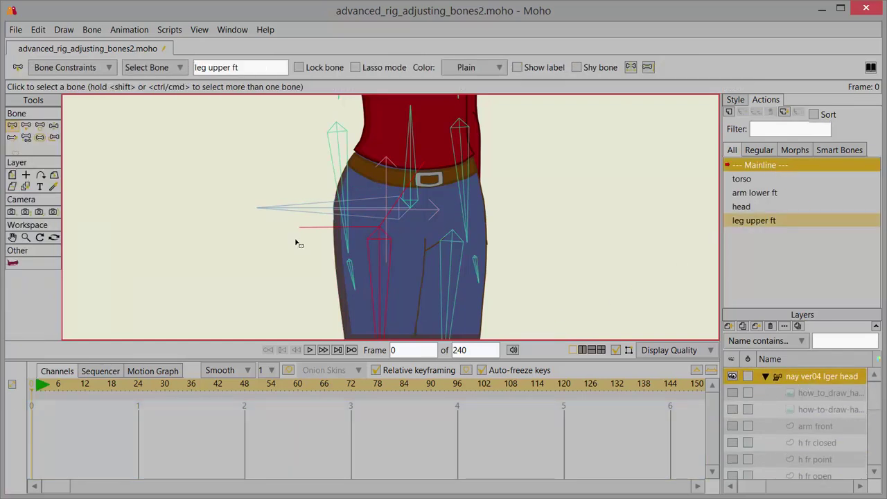
pyautogui.click(53, 126)
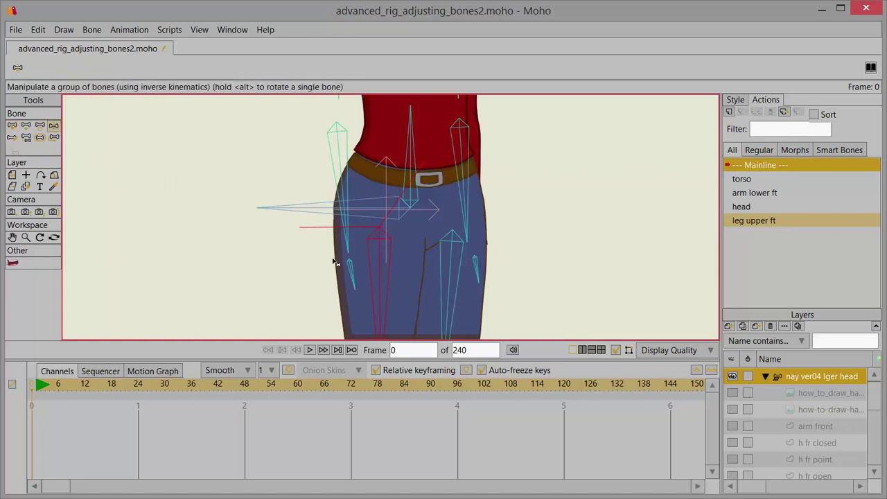
pyautogui.moveTo(380, 287); pyautogui.dragTo(442, 303)
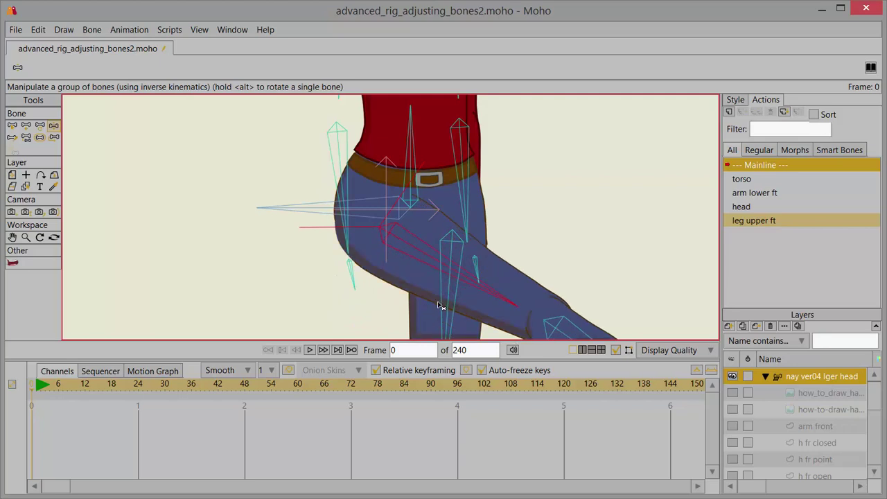
pyautogui.moveTo(433, 265); pyautogui.dragTo(383, 277)
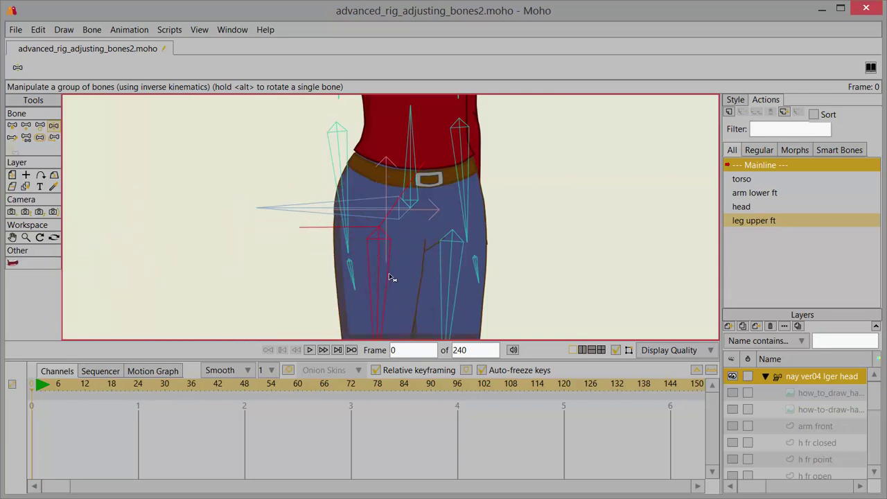
# Create a second action named leg upper ft 2 and rotate the front upper leg bone backward to about 51° at frame 24
pyautogui.click(12, 126)
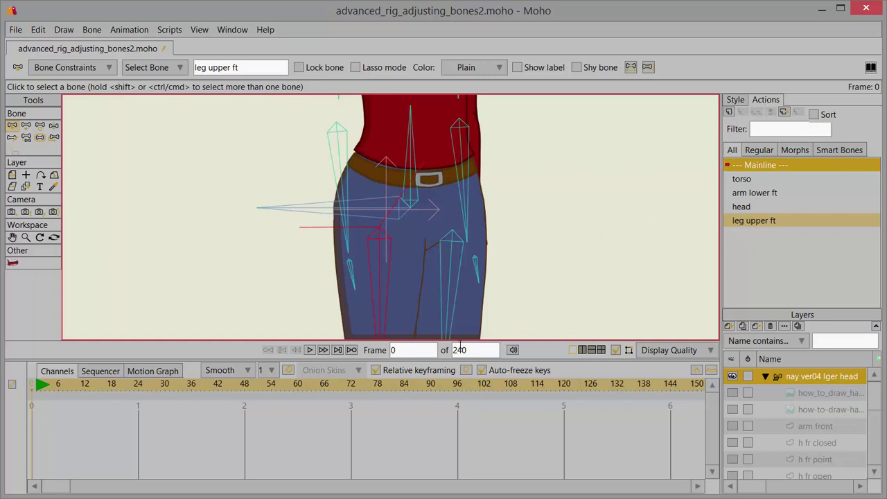
pyautogui.click(730, 112)
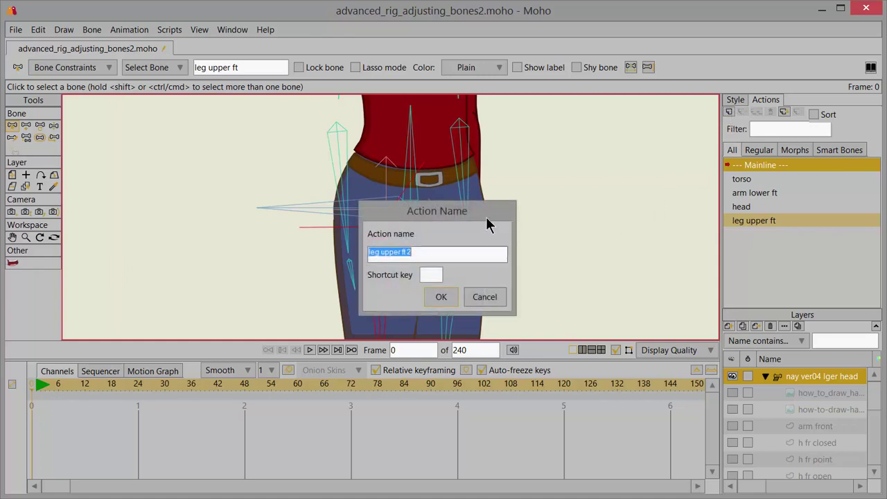
pyautogui.moveTo(487, 217); pyautogui.dragTo(574, 183)
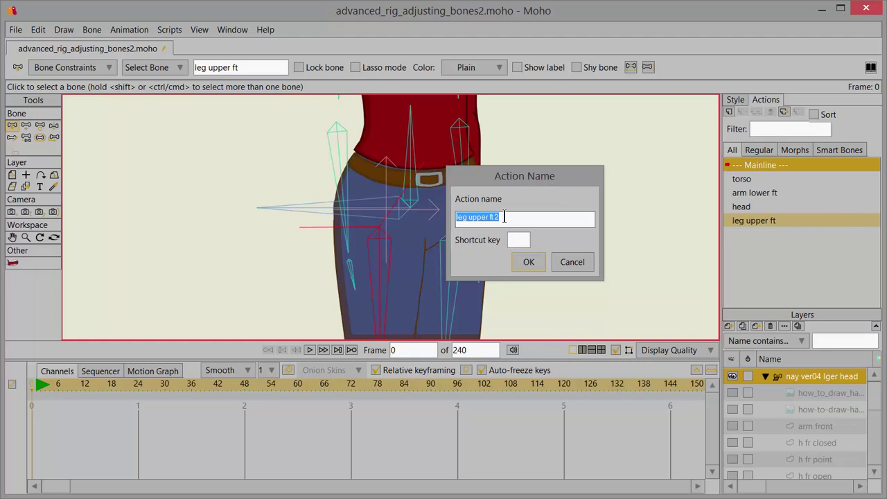
pyautogui.click(530, 264)
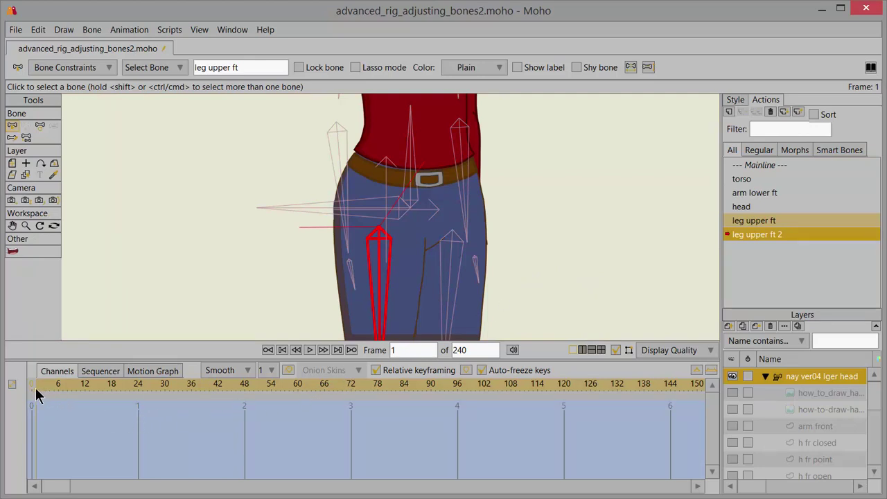
pyautogui.moveTo(39, 396); pyautogui.dragTo(132, 408)
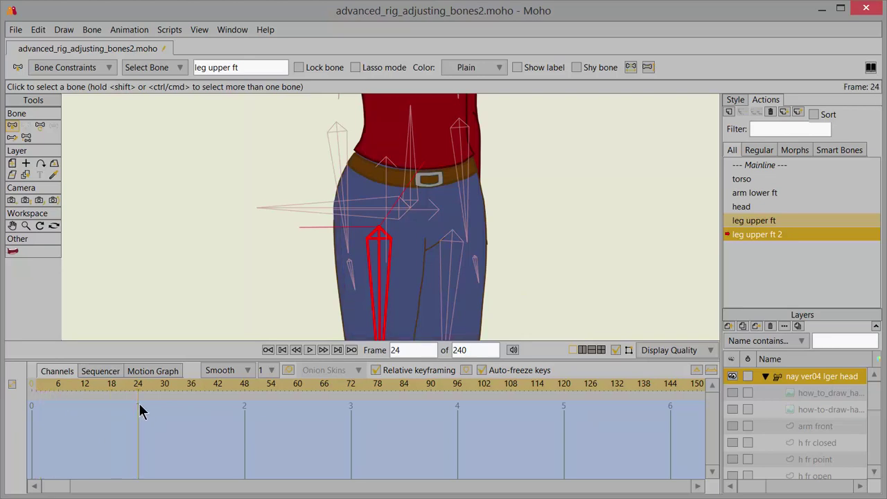
pyautogui.click(39, 126)
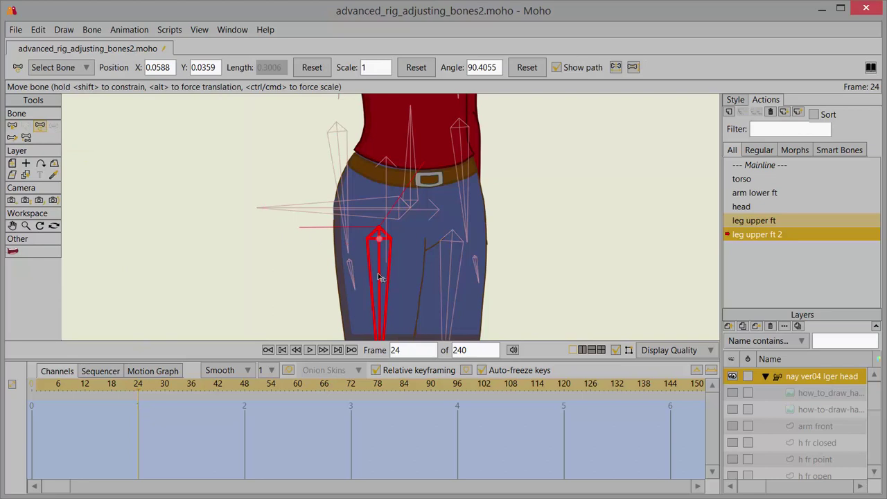
pyautogui.moveTo(380, 278); pyautogui.dragTo(346, 273)
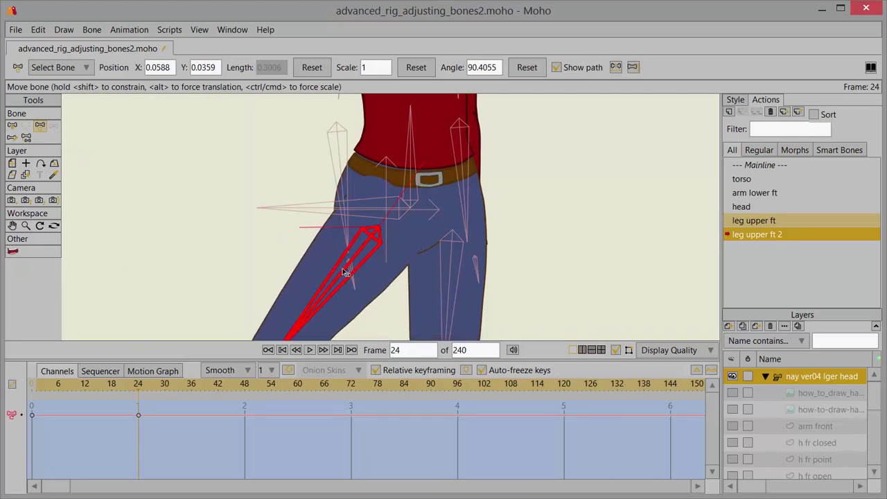
# Rotate the front upper leg bone to about 18° at frame 47 and about 4° at frame 72
pyautogui.click(215, 403)
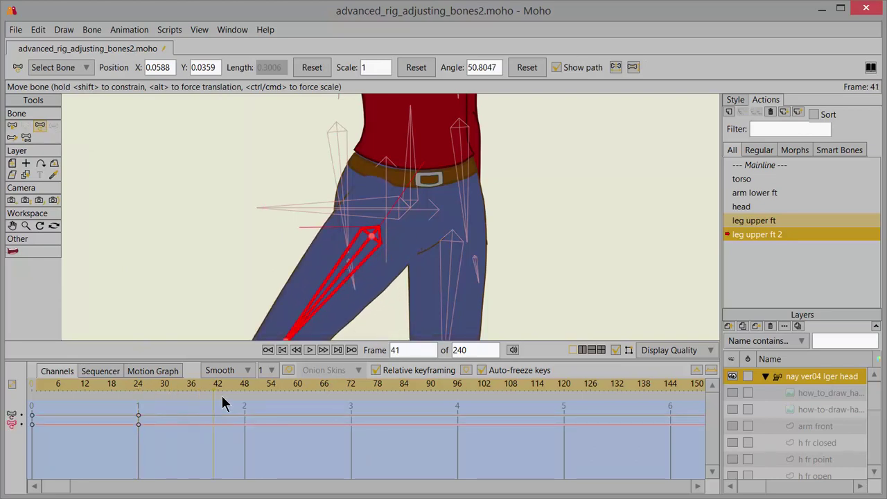
pyautogui.click(243, 404)
pyautogui.moveTo(317, 305); pyautogui.dragTo(294, 257)
pyautogui.click(254, 398)
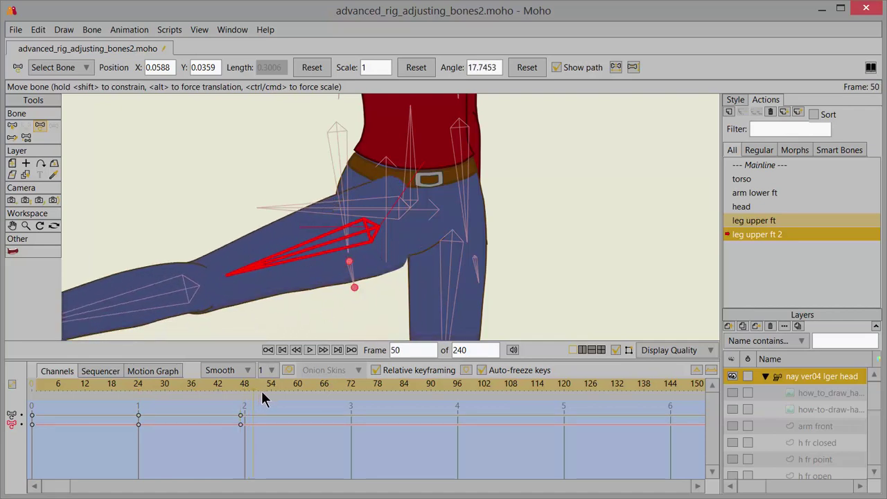
pyautogui.click(352, 397)
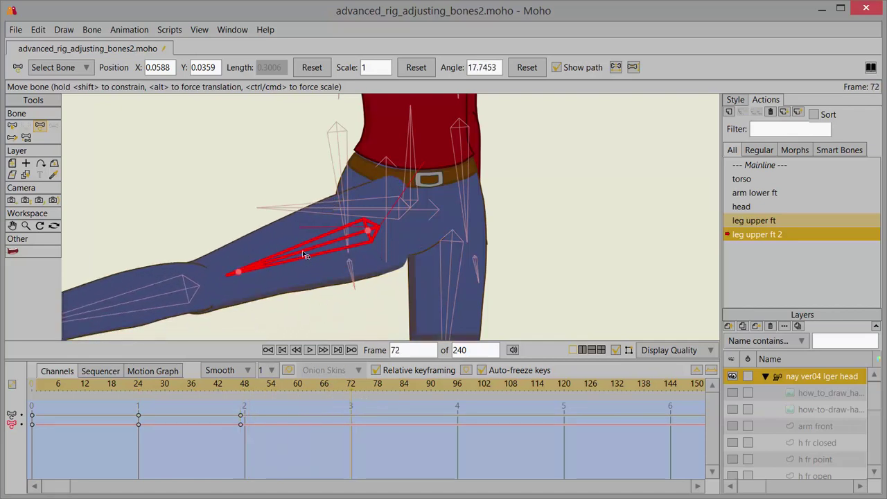
pyautogui.moveTo(303, 255); pyautogui.dragTo(300, 237)
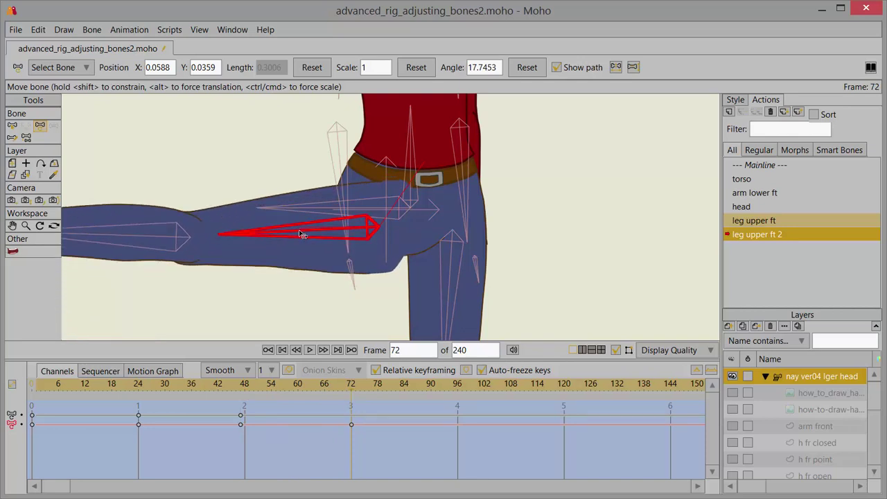
pyautogui.click(357, 285)
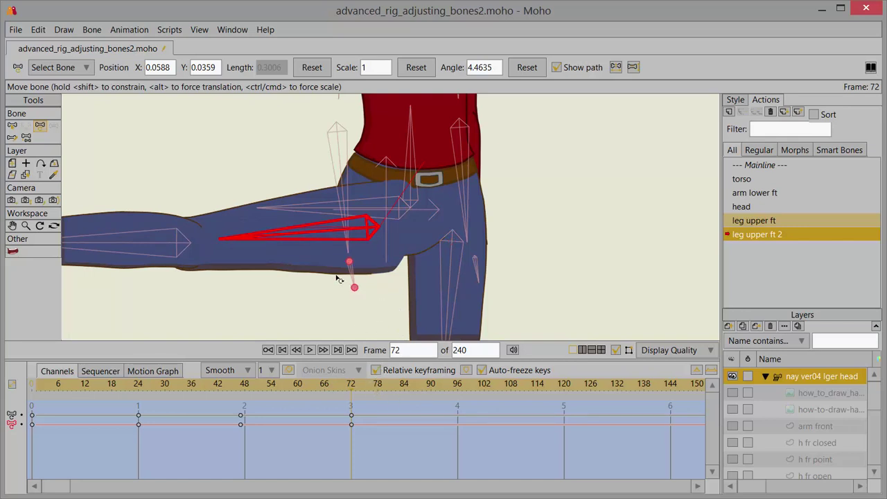
# Reposition the leg front layer's upper hip and rear thigh points at frame 72 to smooth the raised leg's contour
pyautogui.moveTo(872, 401); pyautogui.dragTo(877, 432)
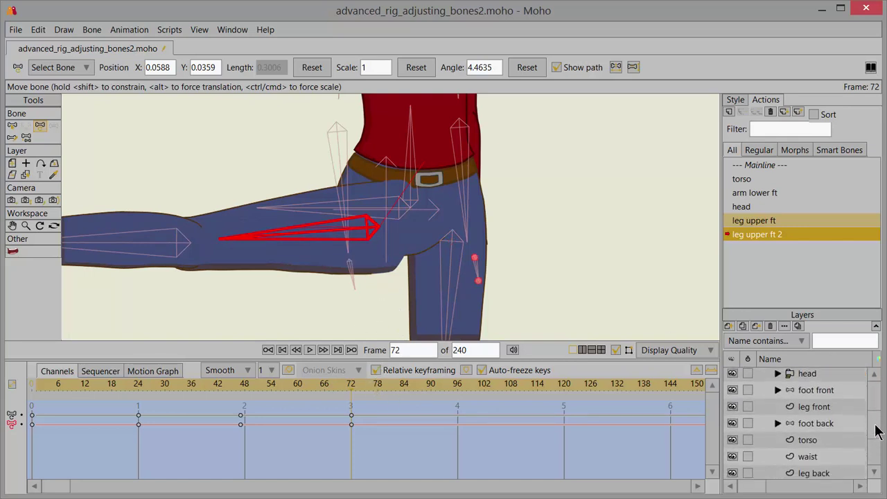
pyautogui.click(816, 409)
pyautogui.click(26, 126)
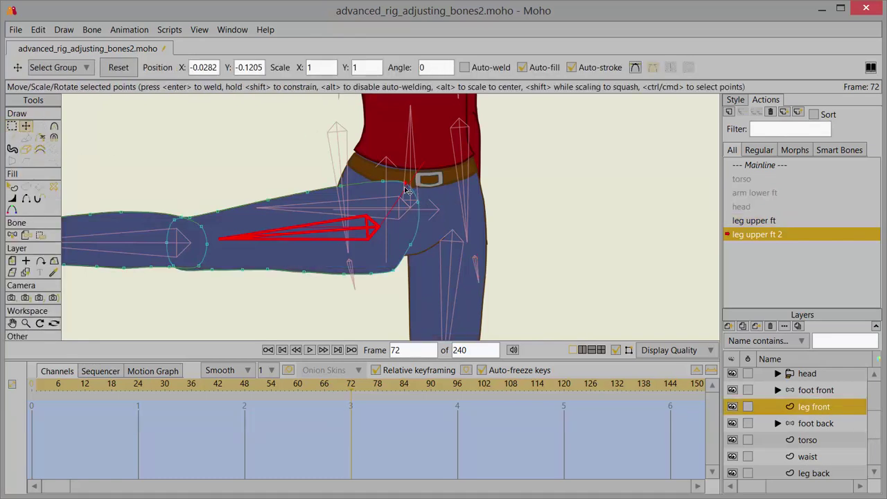
pyautogui.click(386, 189)
pyautogui.moveTo(387, 190); pyautogui.dragTo(415, 253)
pyautogui.moveTo(401, 276)
pyautogui.mouseDown()
pyautogui.moveTo(396, 257)
pyautogui.moveTo(406, 257)
pyautogui.moveTo(380, 270)
pyautogui.moveTo(387, 267)
pyautogui.mouseUp()
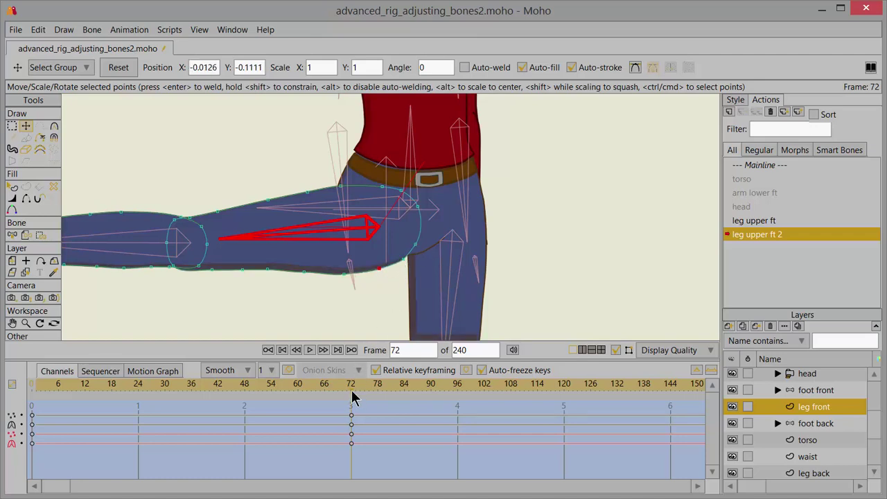
# Adjust the leg front layer's points along the top of the hip and front thigh crease at frame 48
pyautogui.moveTo(355, 405); pyautogui.dragTo(244, 406)
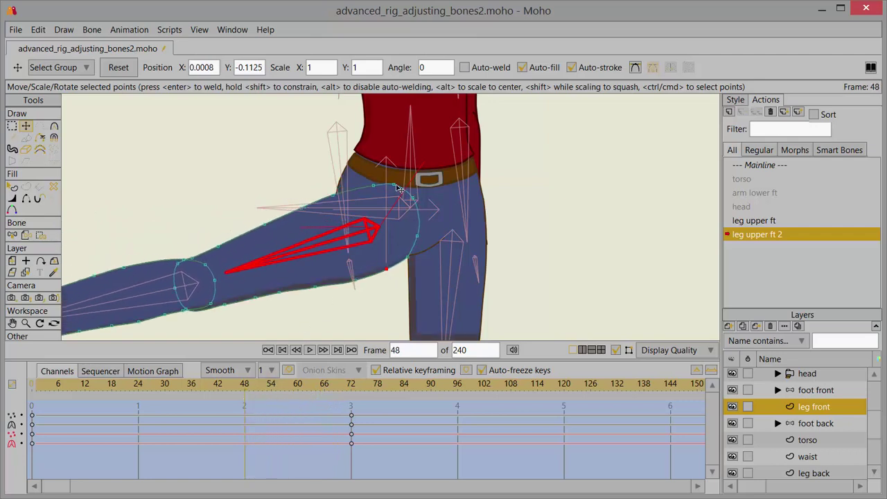
pyautogui.moveTo(393, 185); pyautogui.dragTo(389, 192)
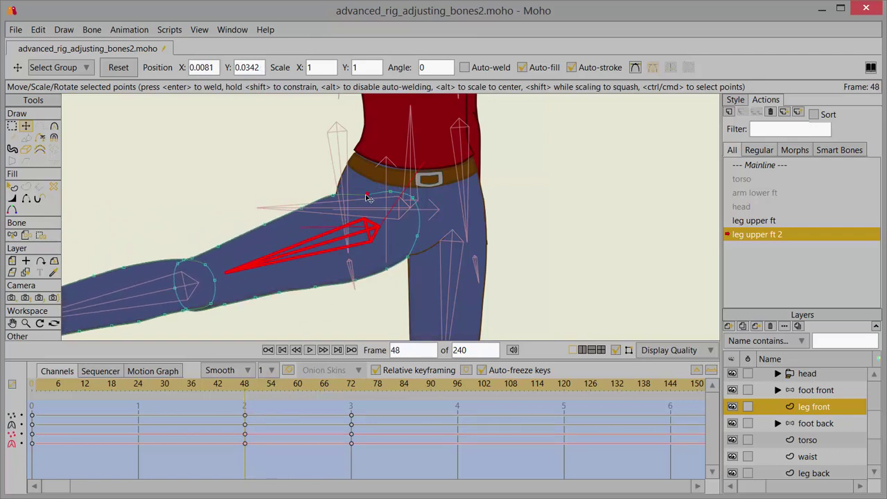
pyautogui.click(411, 200)
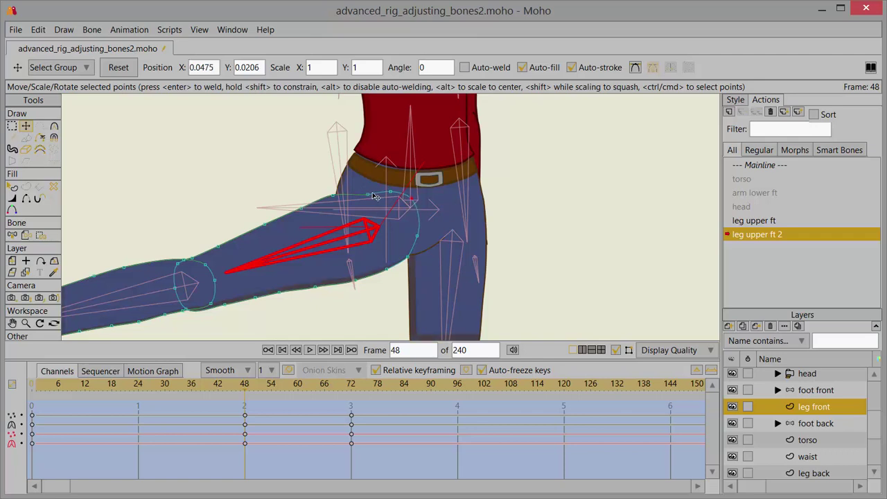
pyautogui.moveTo(368, 194); pyautogui.dragTo(332, 200)
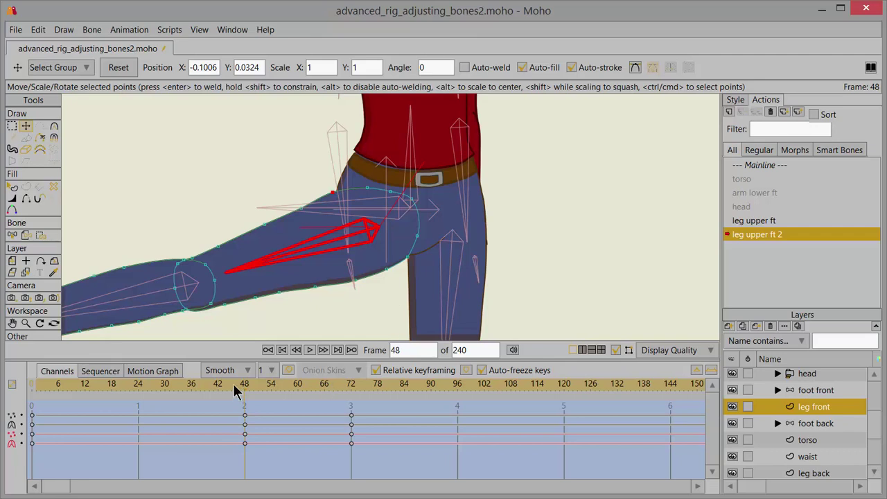
# Reshape the leg front layer's top hip, front hip and inner thigh points at frame 24 to blend with the waist
pyautogui.moveTo(241, 395); pyautogui.dragTo(139, 407)
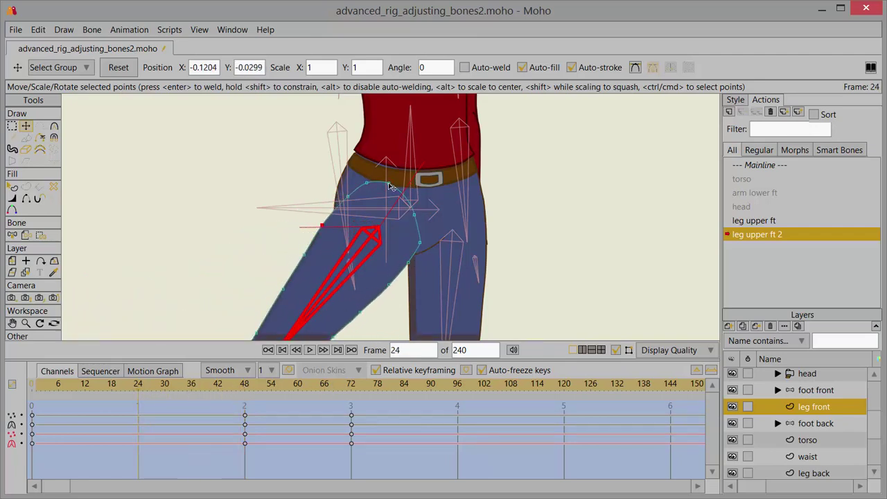
pyautogui.moveTo(388, 193); pyautogui.dragTo(373, 187)
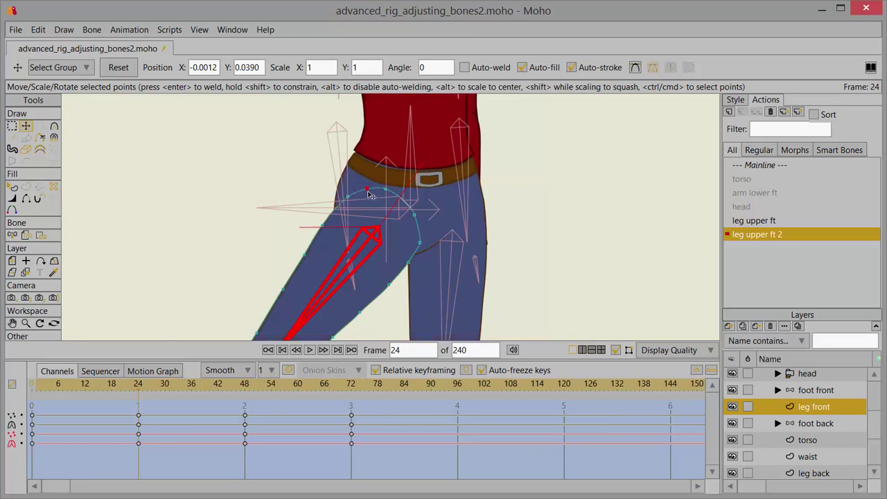
pyautogui.click(418, 243)
pyautogui.moveTo(420, 245); pyautogui.dragTo(421, 248)
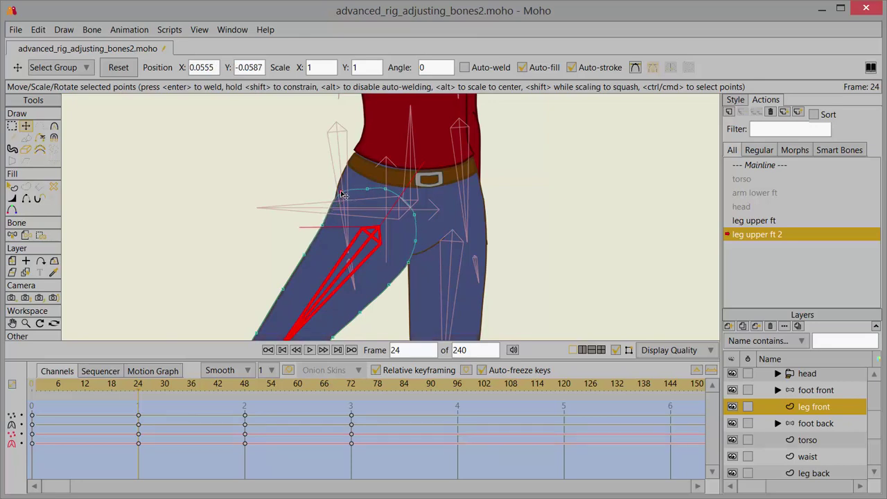
pyautogui.click(364, 186)
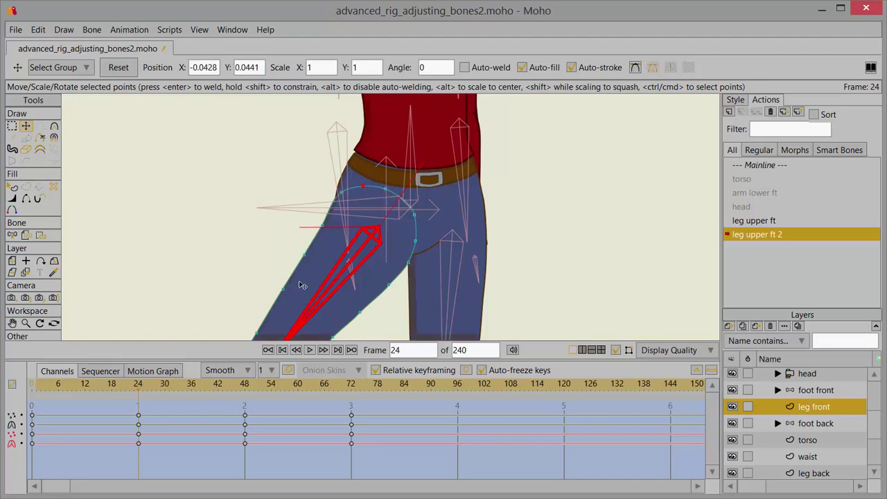
# Scrub the leg upper ft 2 action between frames 0 and 66 to check the hip shape through the swing
pyautogui.click(48, 388)
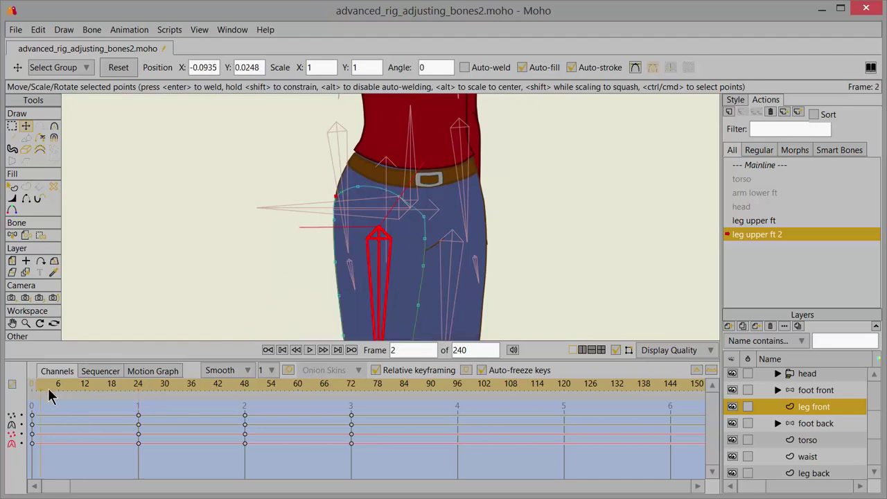
pyautogui.moveTo(48, 395); pyautogui.dragTo(324, 404)
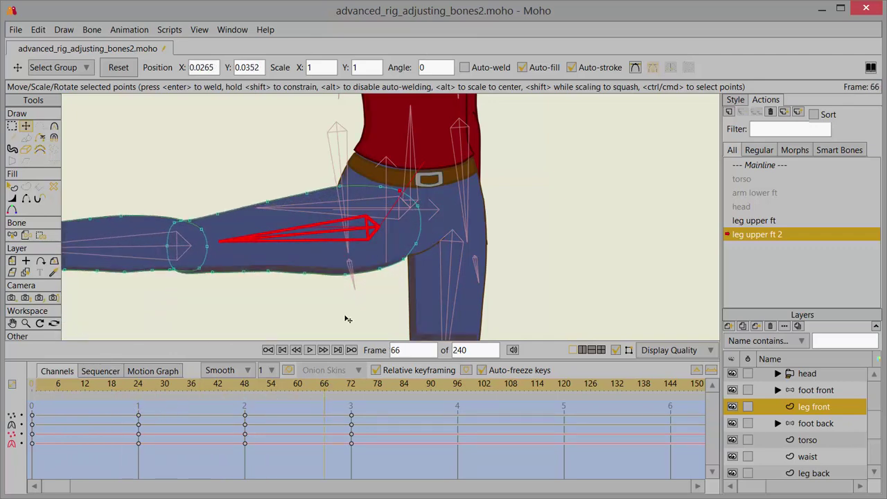
pyautogui.moveTo(326, 382); pyautogui.dragTo(32, 400)
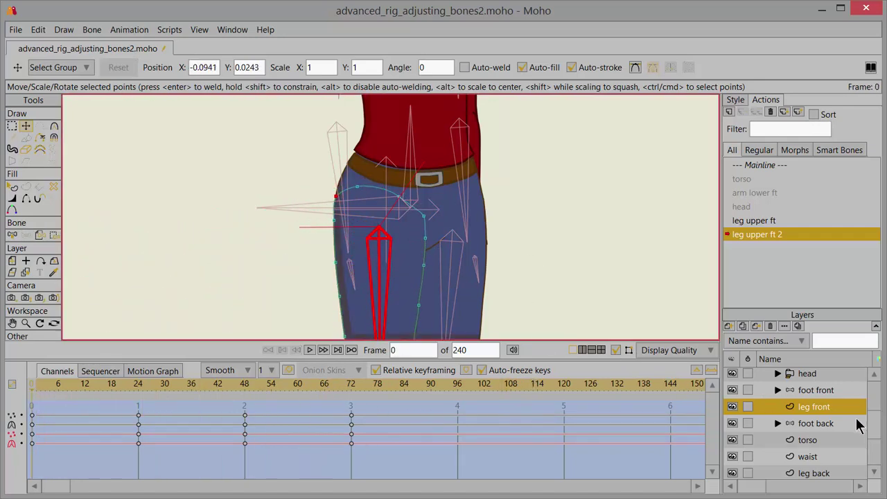
# Return to Mainline on the character's bone layer and test the front upper leg bone's swing with Manipulate Bones
pyautogui.moveTo(872, 427); pyautogui.dragTo(871, 390)
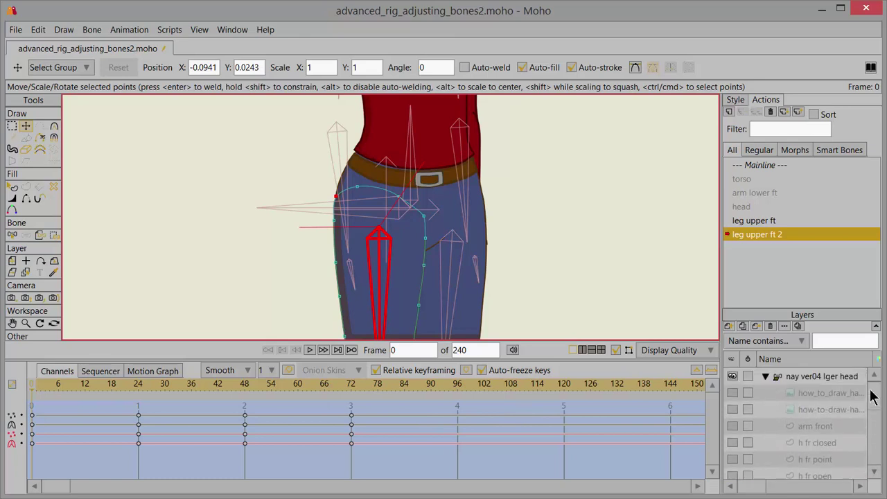
pyautogui.click(824, 377)
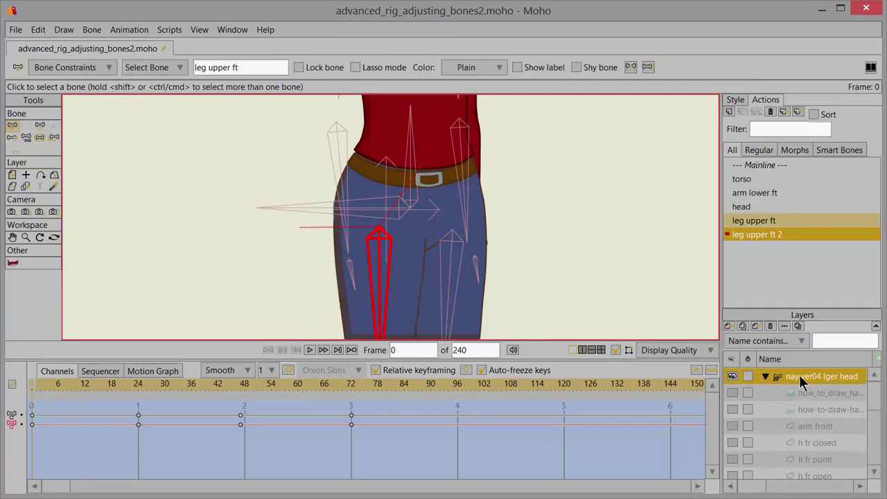
pyautogui.click(759, 166)
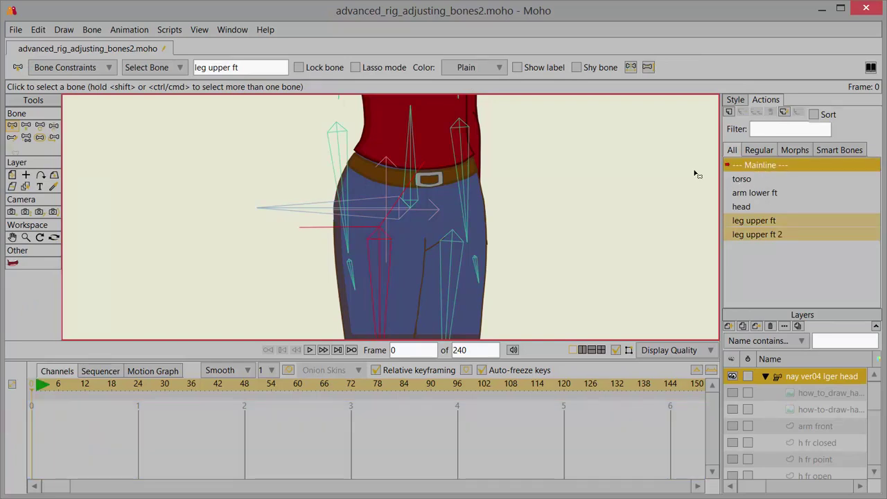
pyautogui.click(54, 125)
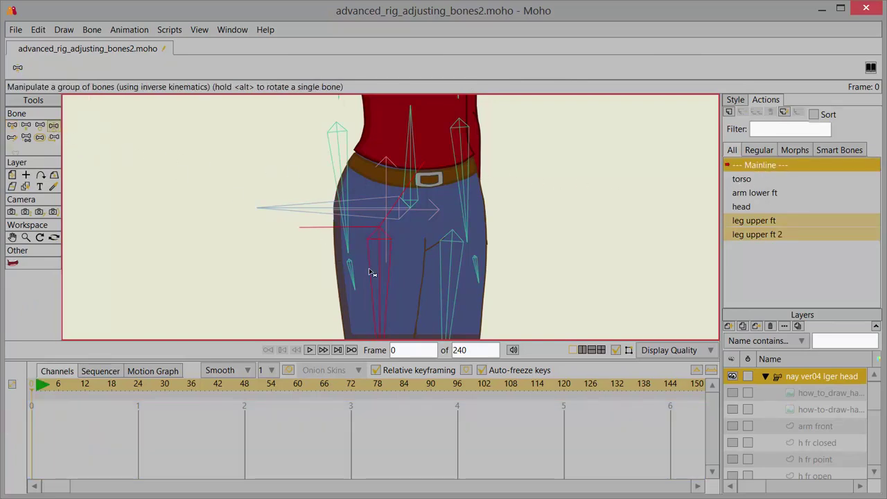
pyautogui.moveTo(369, 270); pyautogui.dragTo(417, 300)
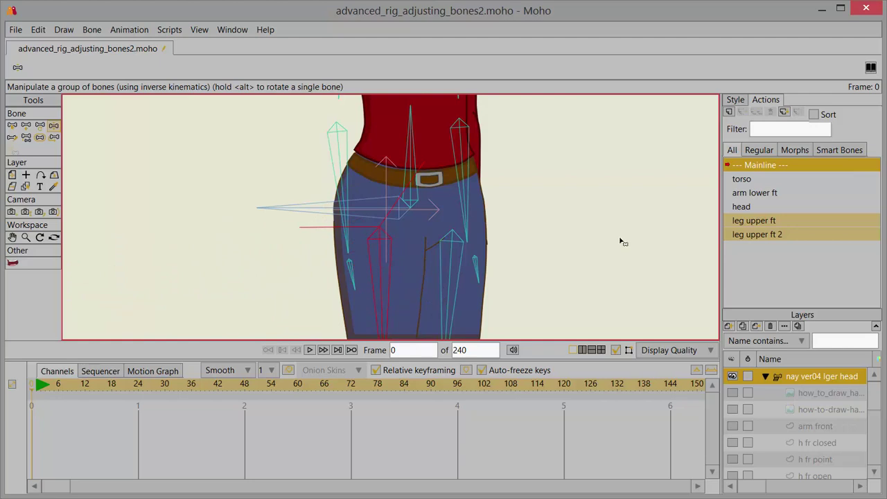